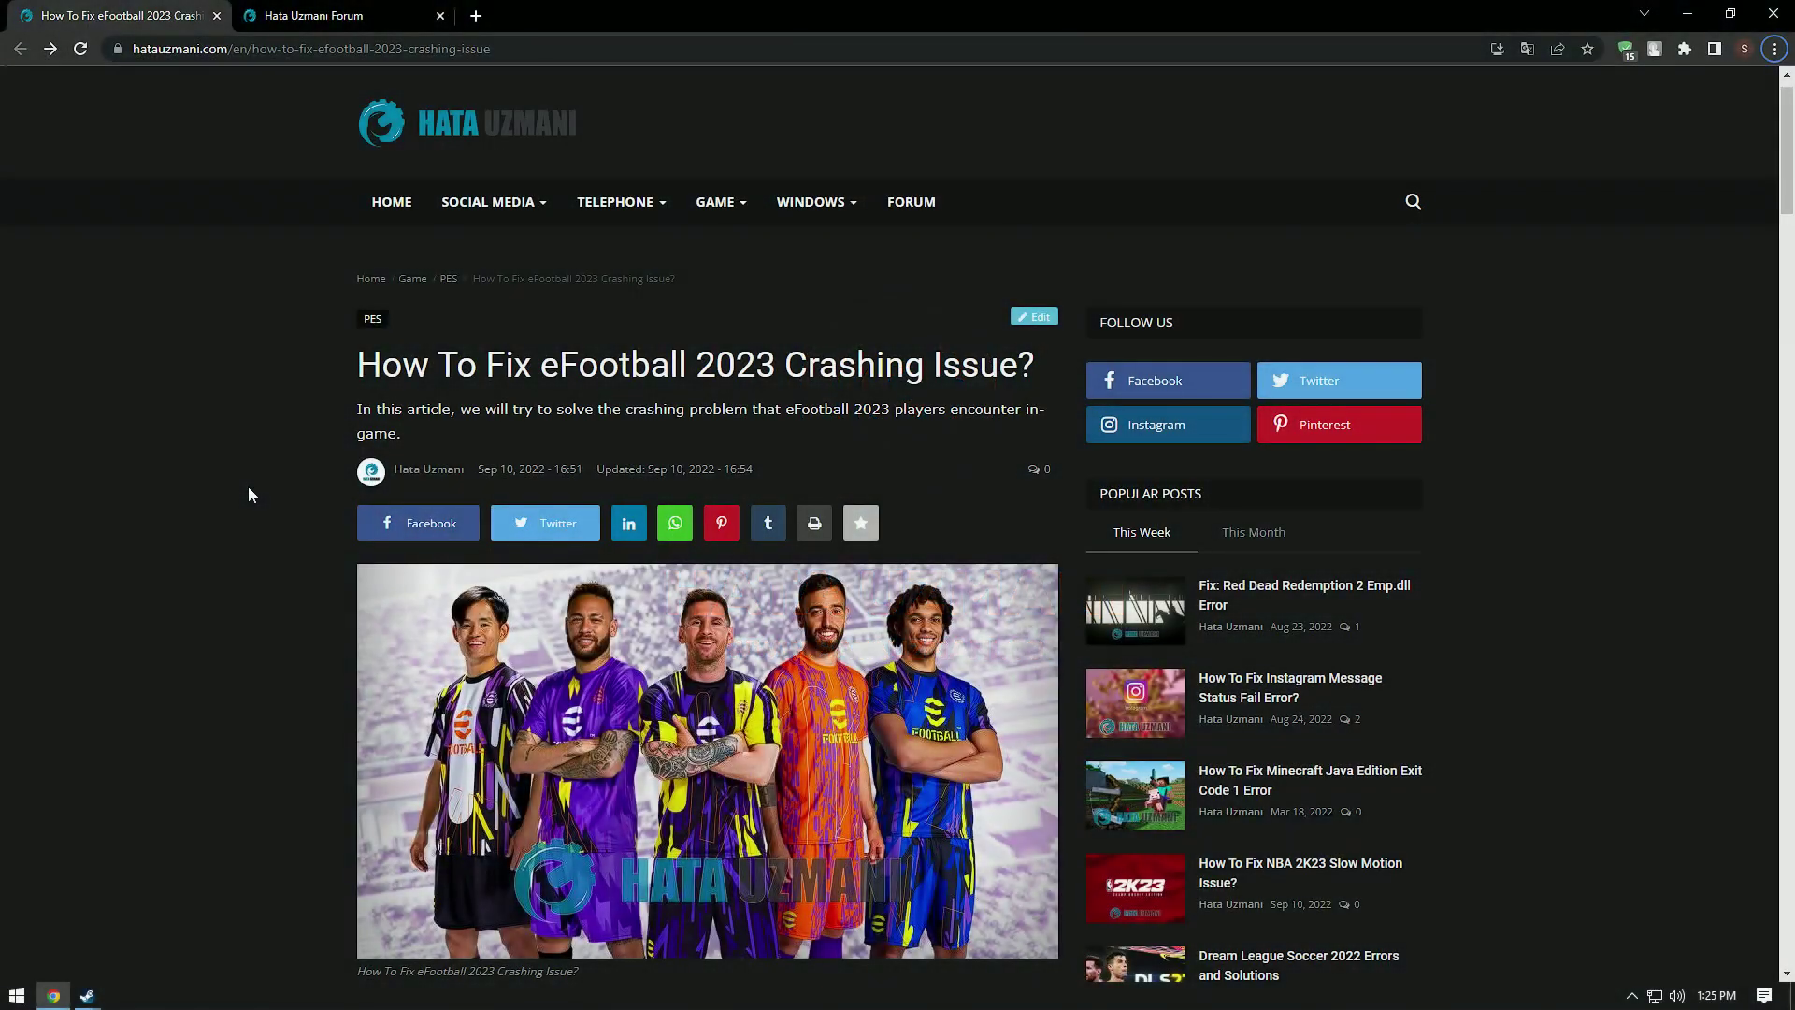
# Scroll the article past the header to 'What is eFootball 2023 Crash Issue?' and the system requirements.
pyautogui.scroll(-4, 249, 487)
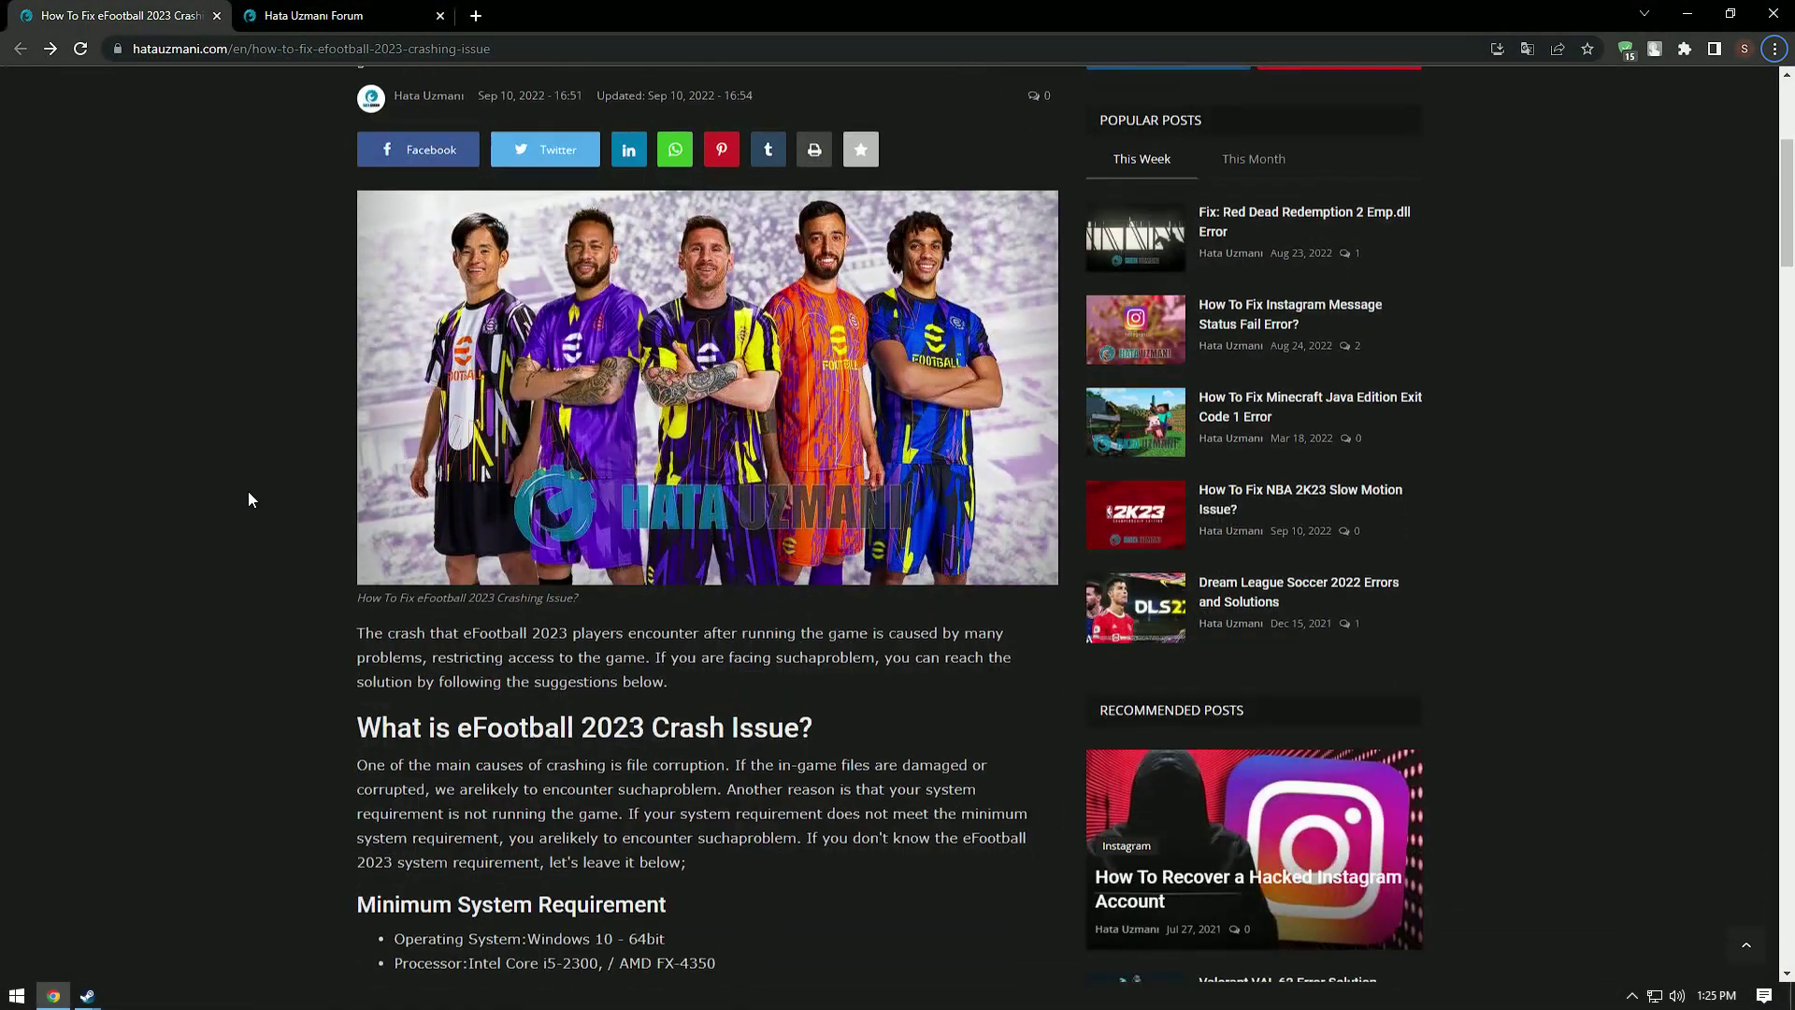
pyautogui.scroll(-3, 249, 491)
pyautogui.scroll(-1, 249, 491)
pyautogui.scroll(-1, 249, 491)
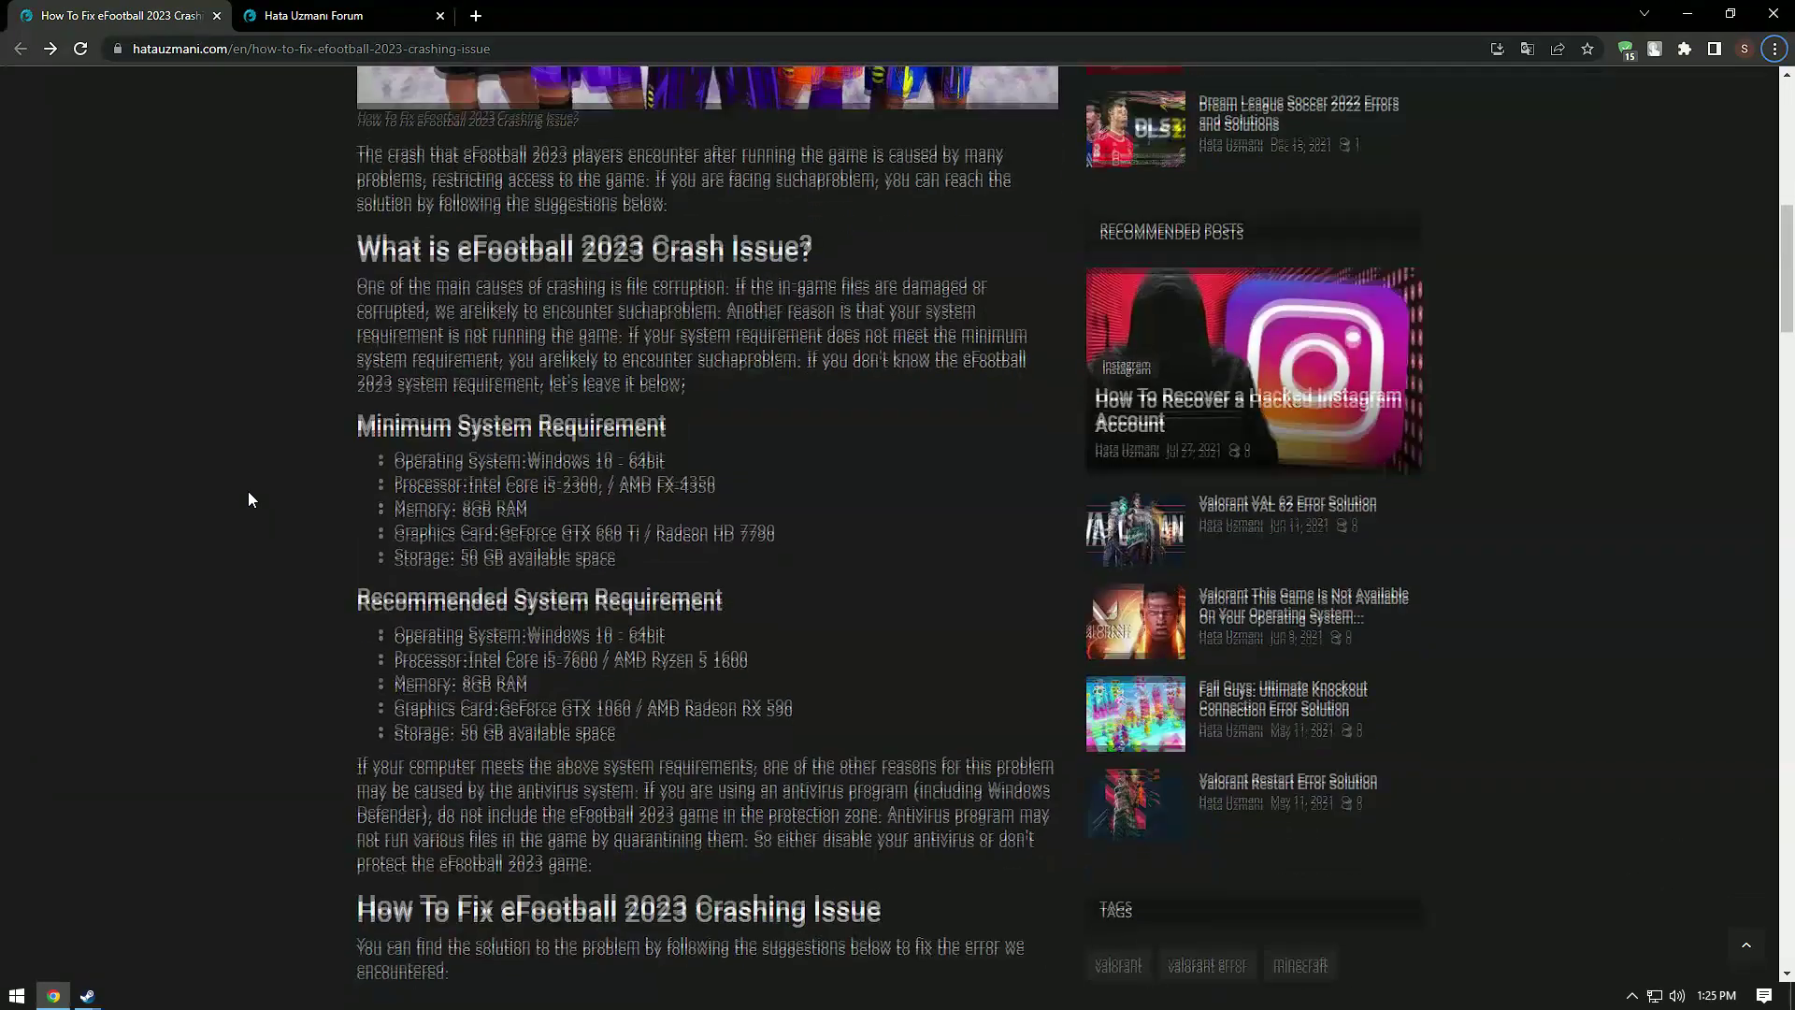
pyautogui.scroll(-1, 249, 491)
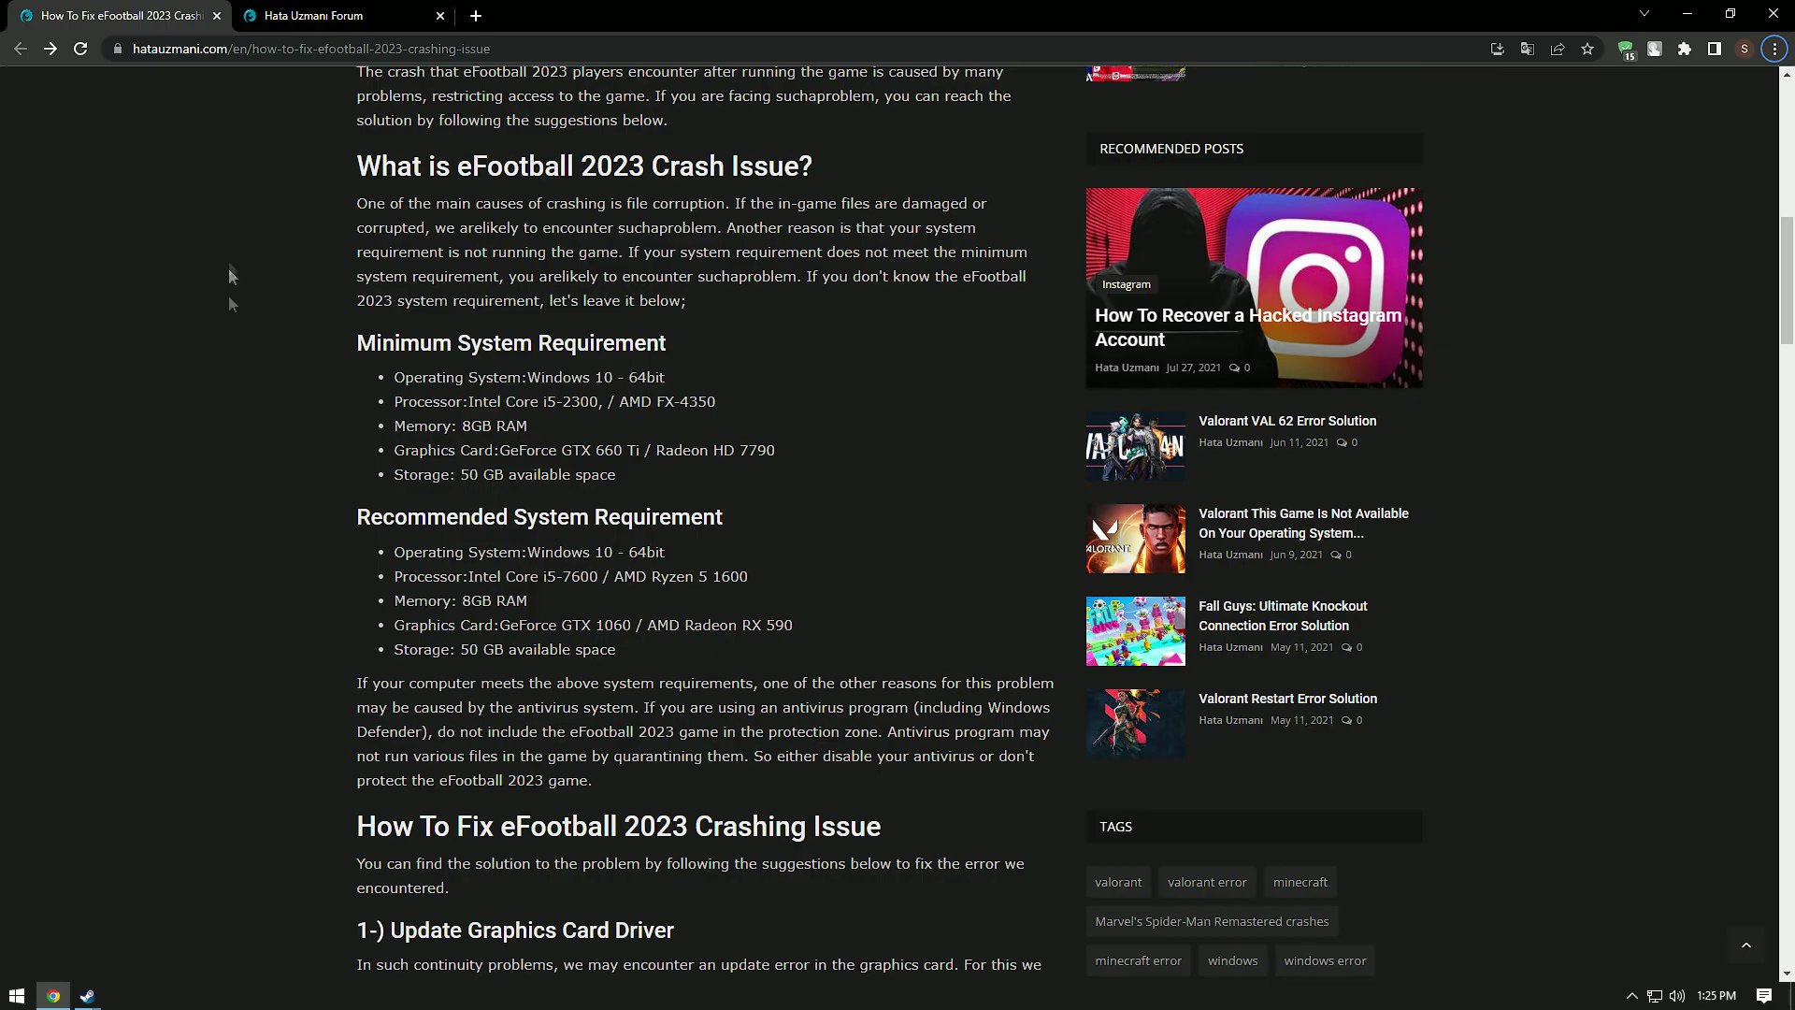
# Open the article's GeForce Experience, AMD Radeon Software and Intel assistant links in new tabs.
pyautogui.scroll(-1, 208, 338)
pyautogui.scroll(-1, 210, 338)
pyautogui.scroll(-1, 209, 339)
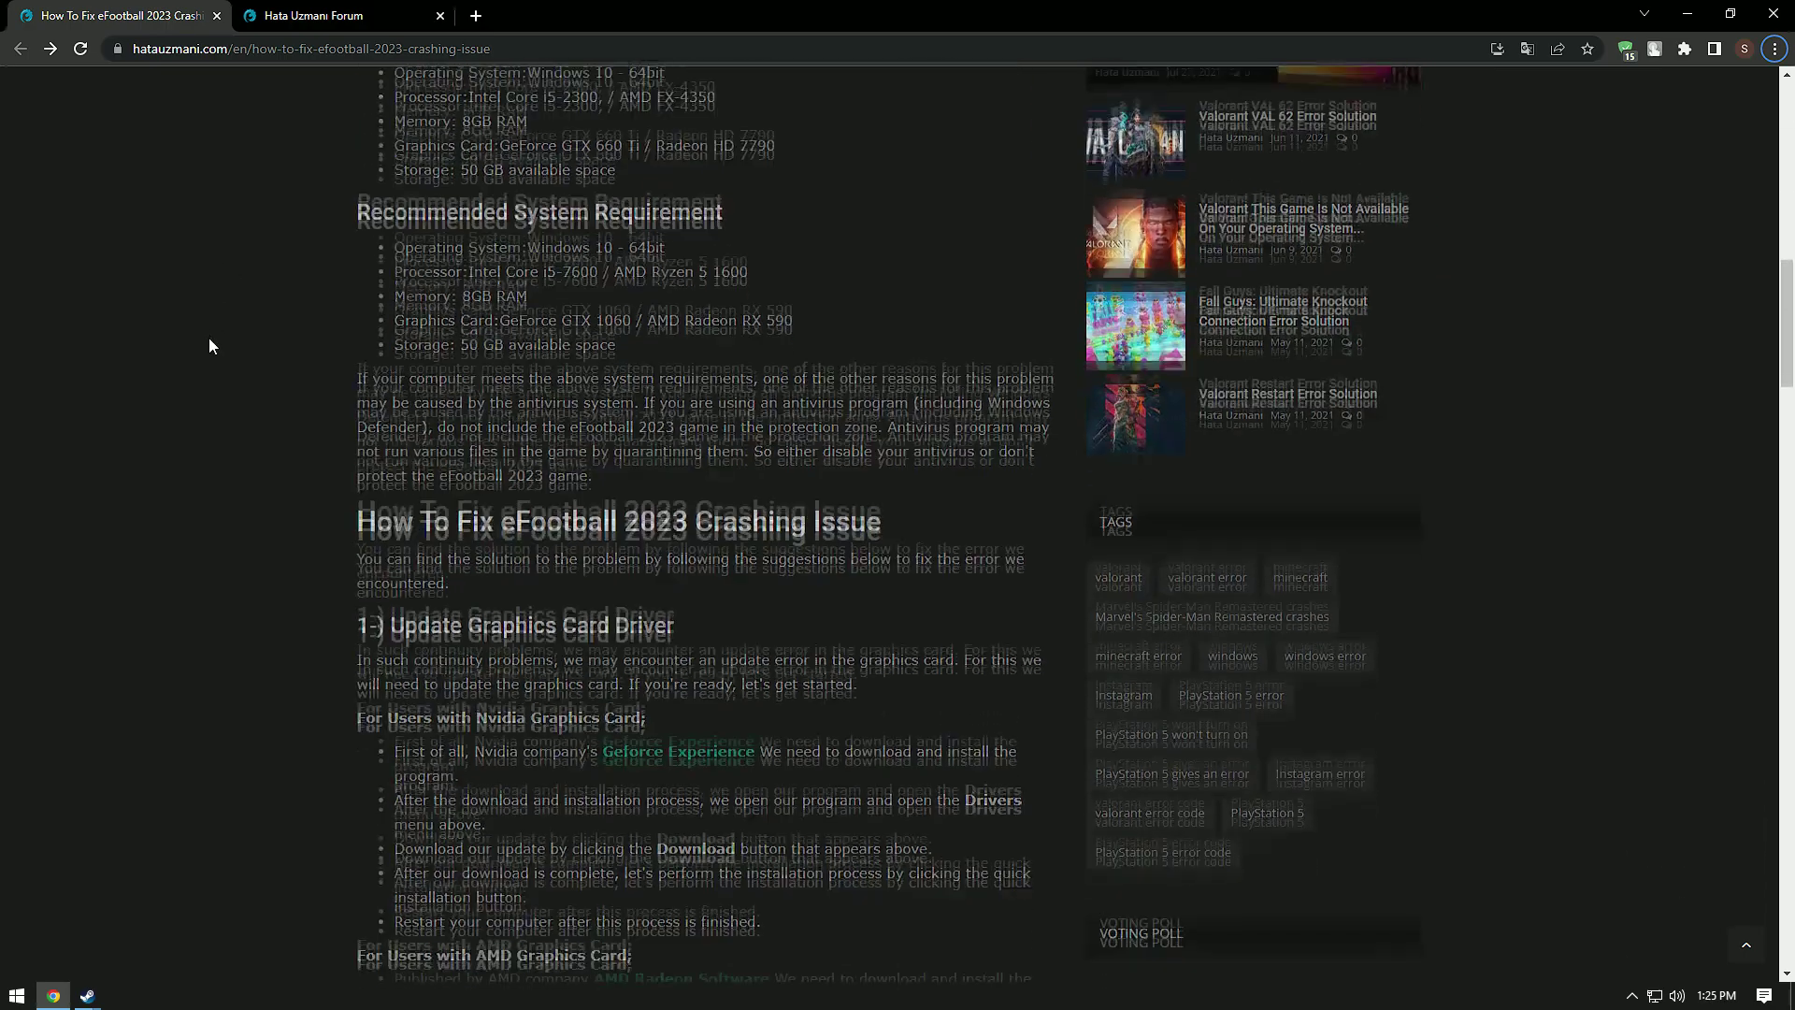
pyautogui.scroll(-1, 209, 339)
pyautogui.scroll(-2, 210, 339)
pyautogui.scroll(-1, 209, 338)
pyautogui.scroll(-1, 209, 338)
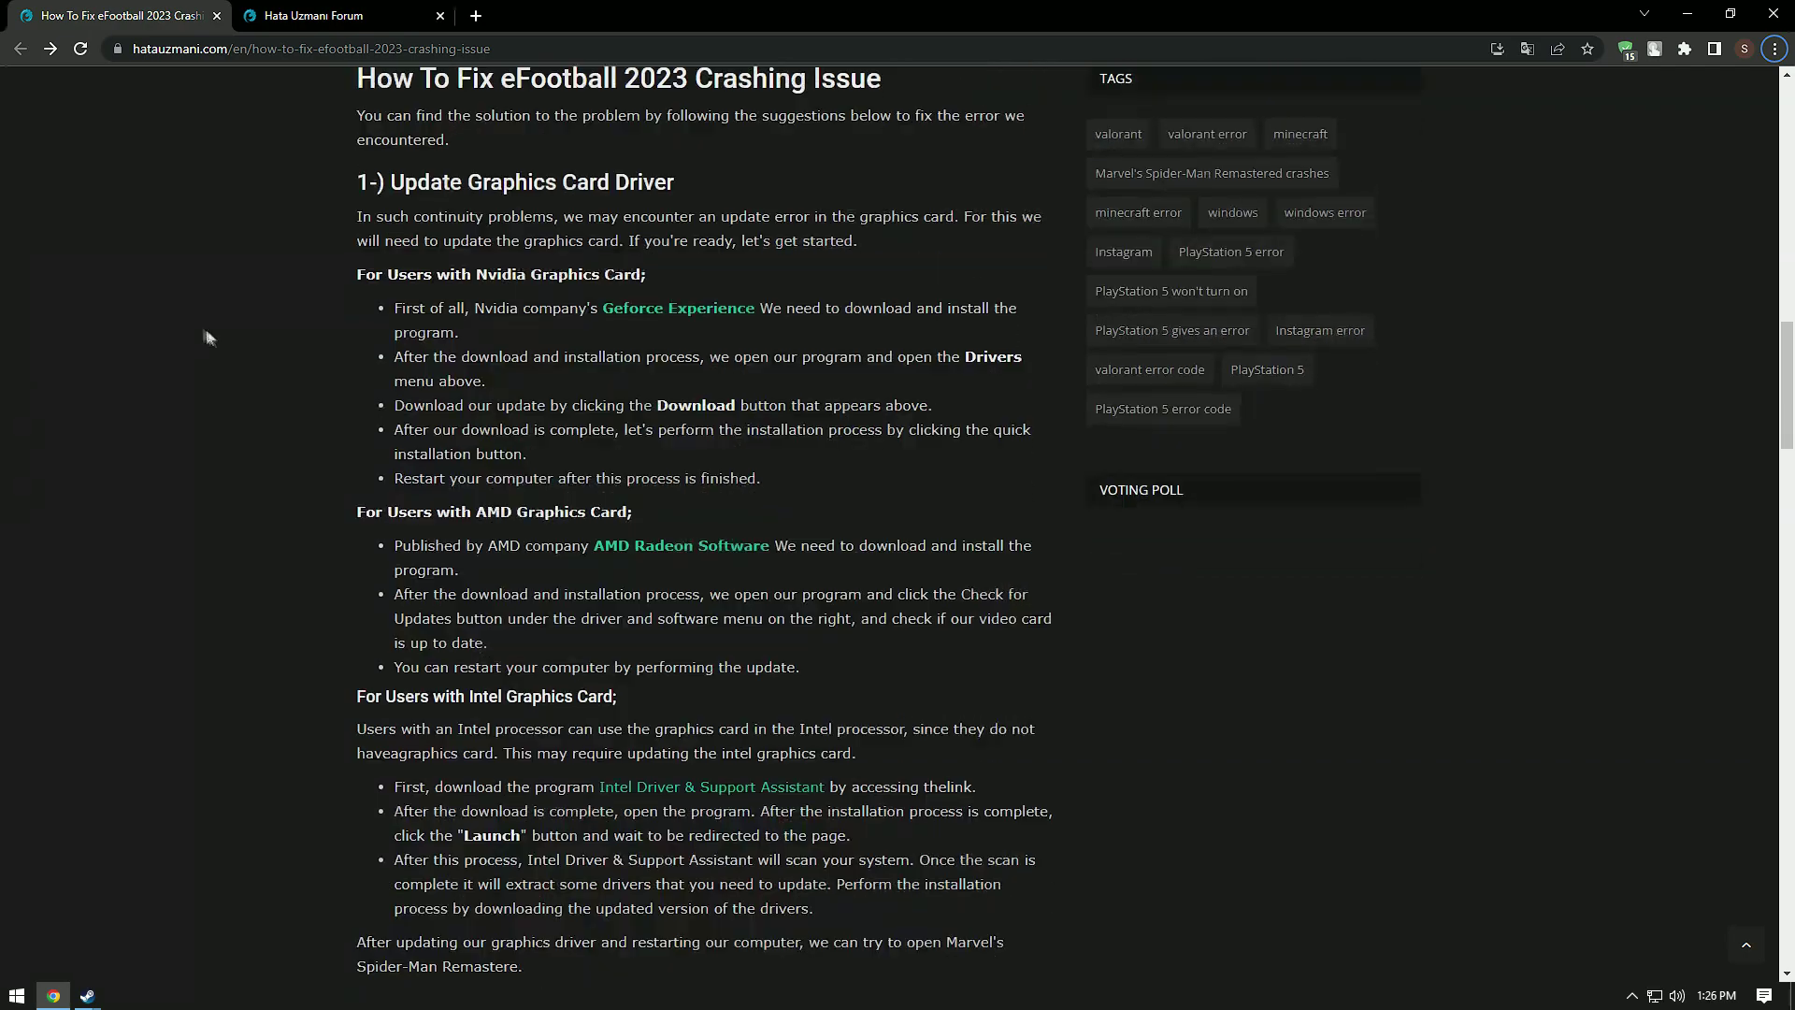
pyautogui.middleClick(678, 309)
pyautogui.middleClick(683, 546)
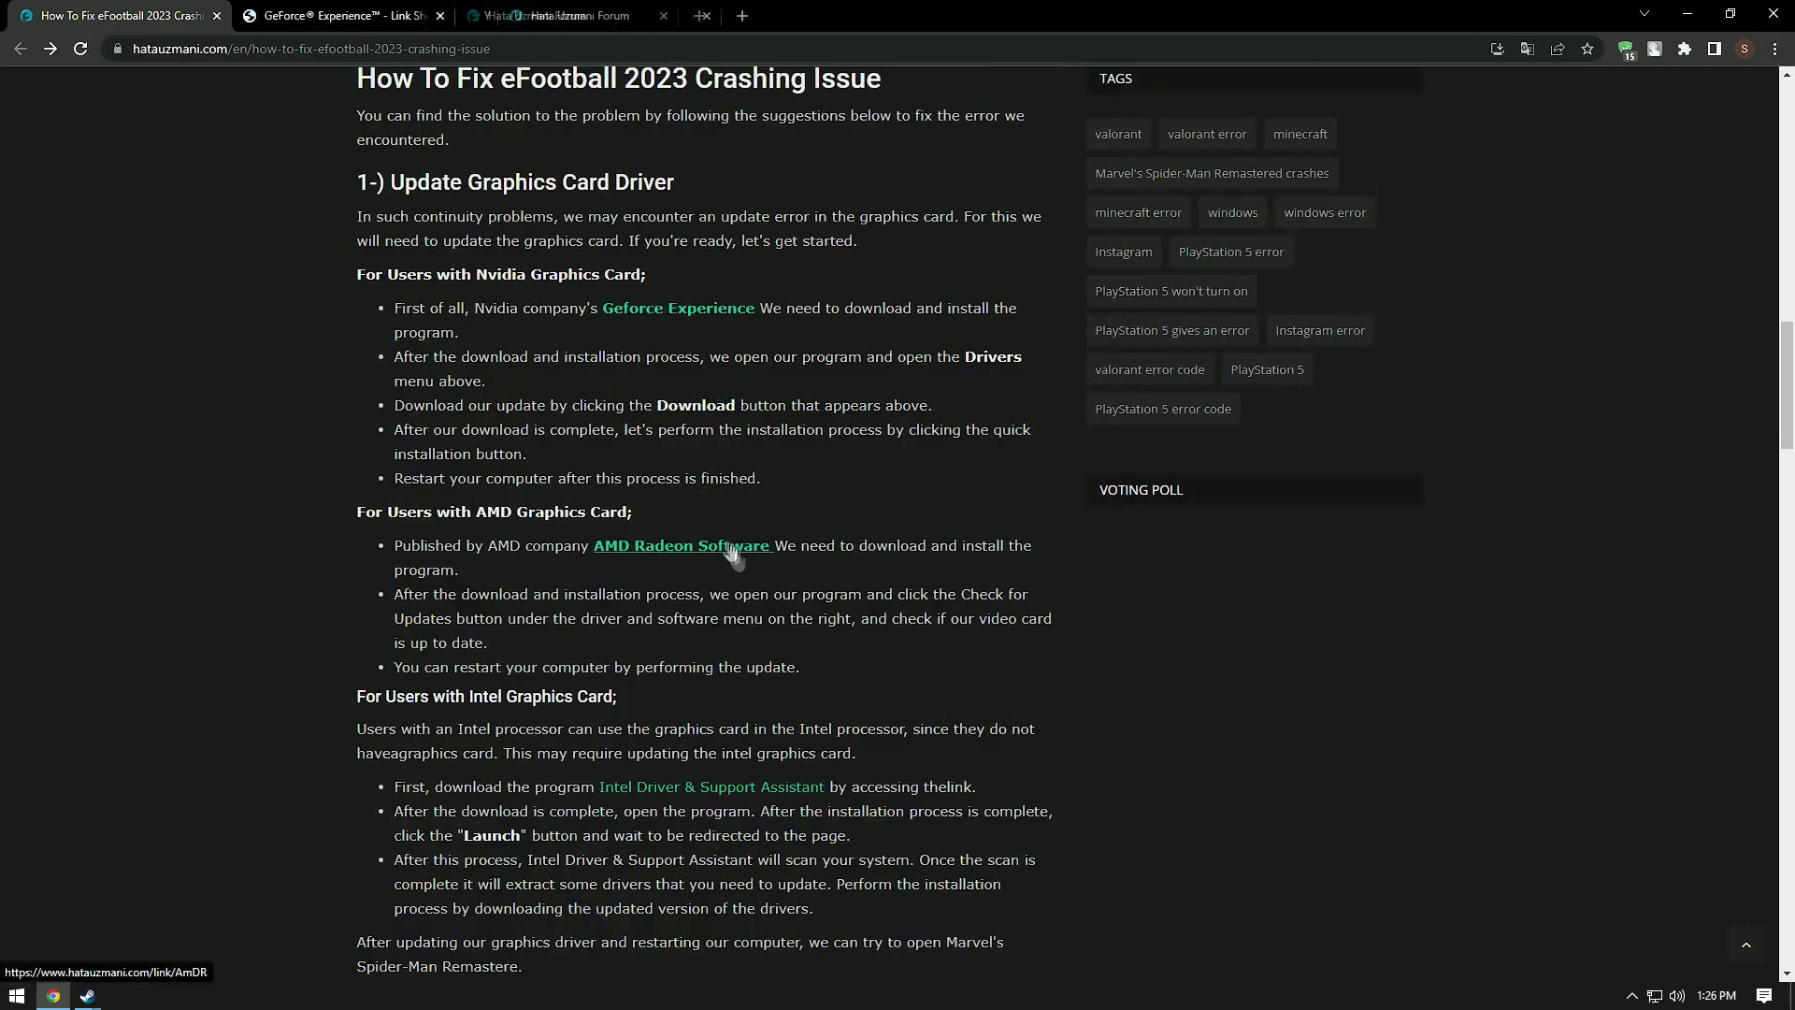
pyautogui.middleClick(757, 789)
# Continue through each driver redirect and download the Intel Driver & Support Assistant.
pyautogui.click(400, 9)
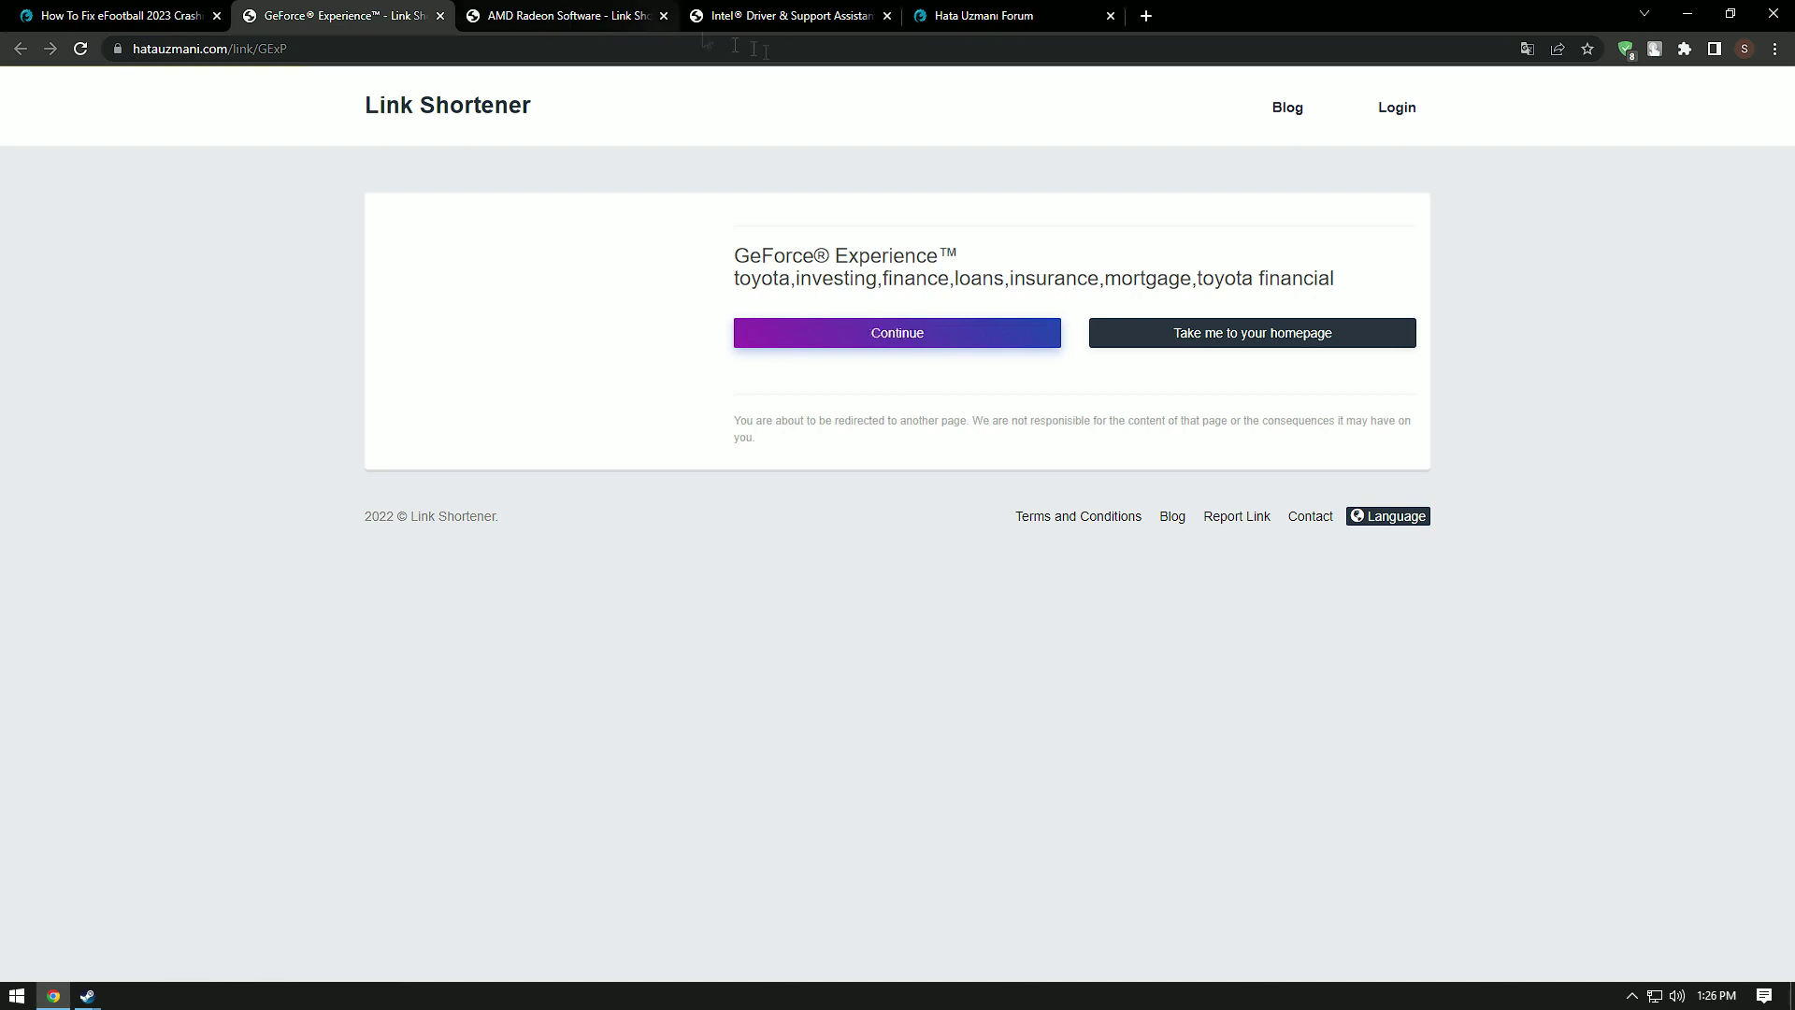
pyautogui.click(874, 333)
pyautogui.hotkey('ctrl', 'Tab')
pyautogui.hotkey('ctrl', 'Tab')
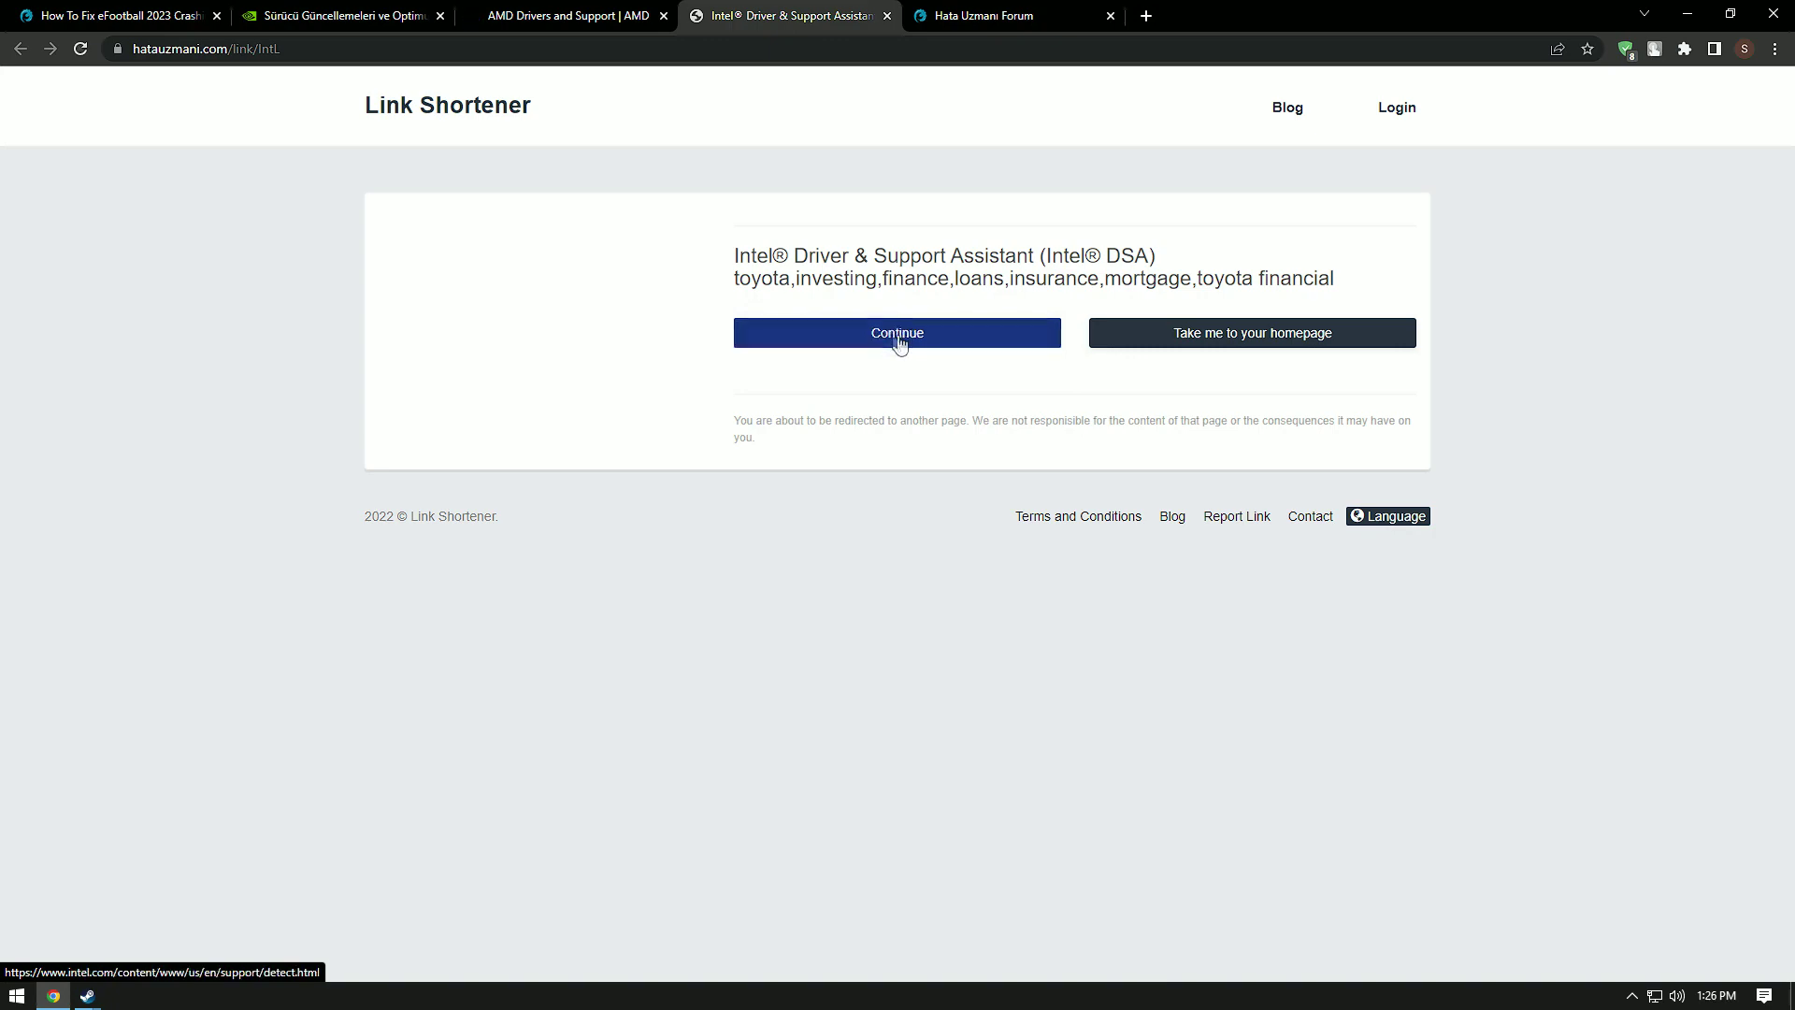
pyautogui.click(341, 15)
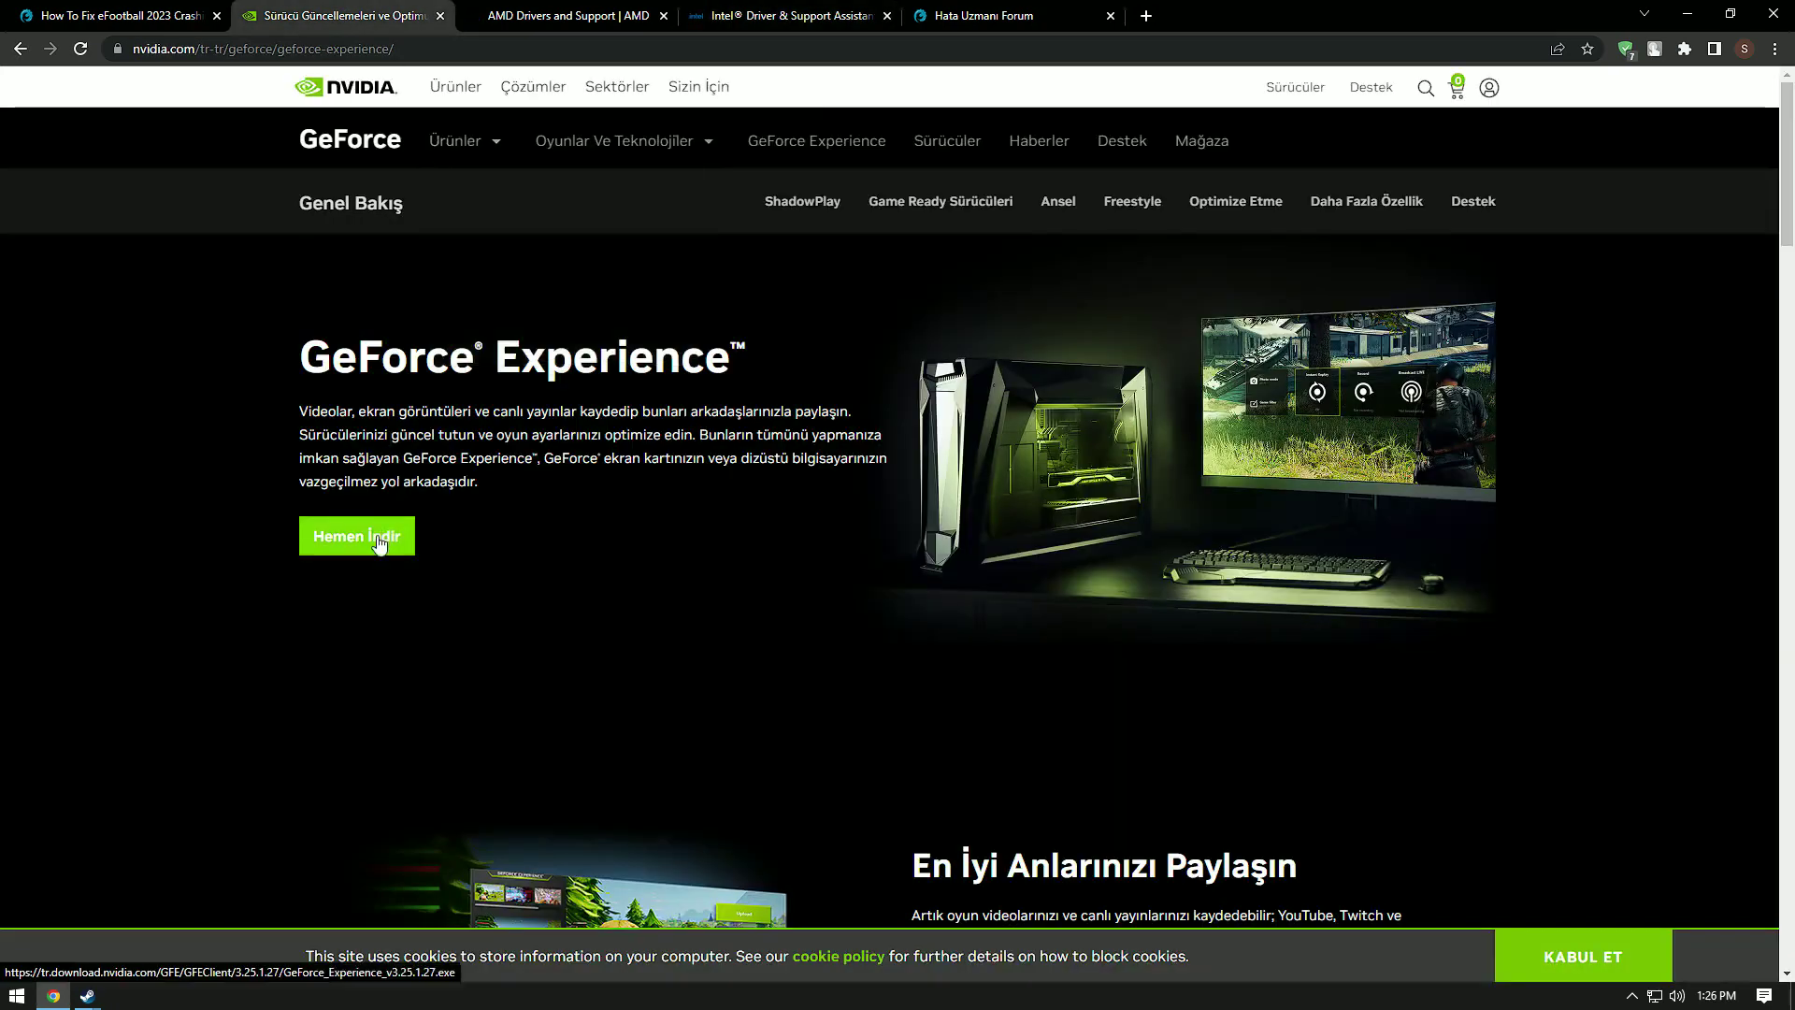
pyautogui.click(503, 11)
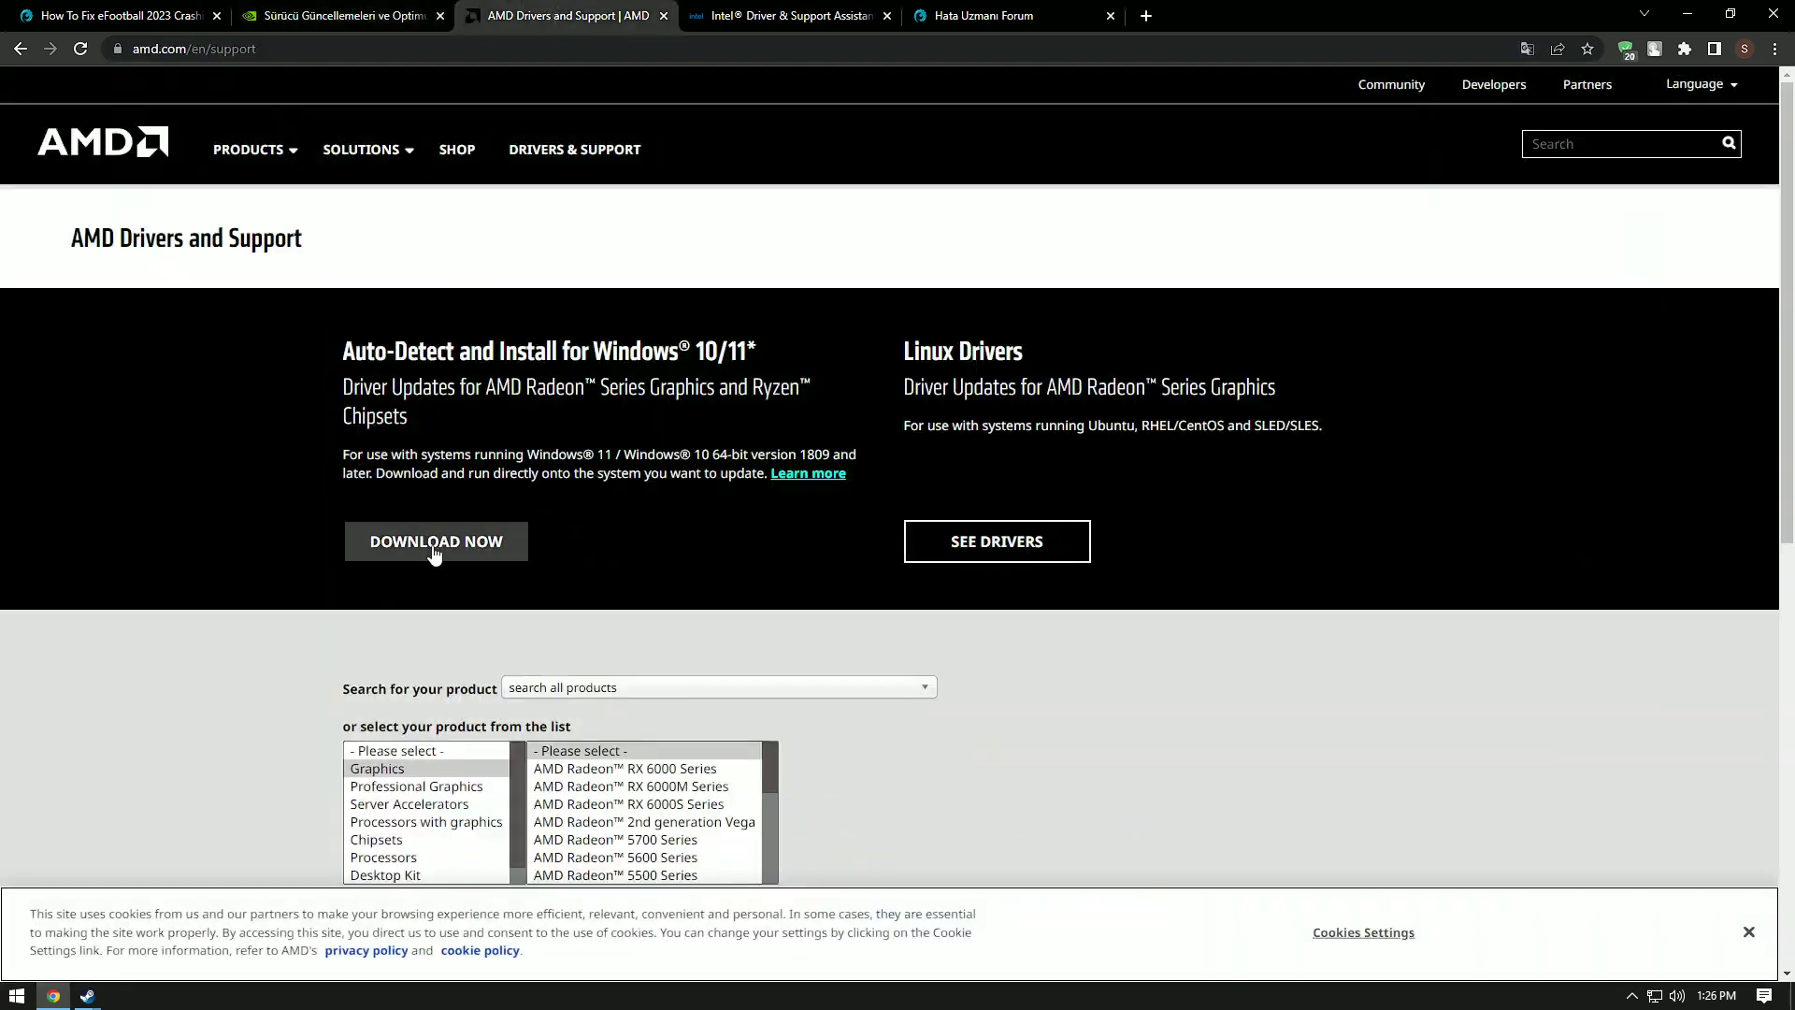
pyautogui.hotkey('ctrl', 'Tab')
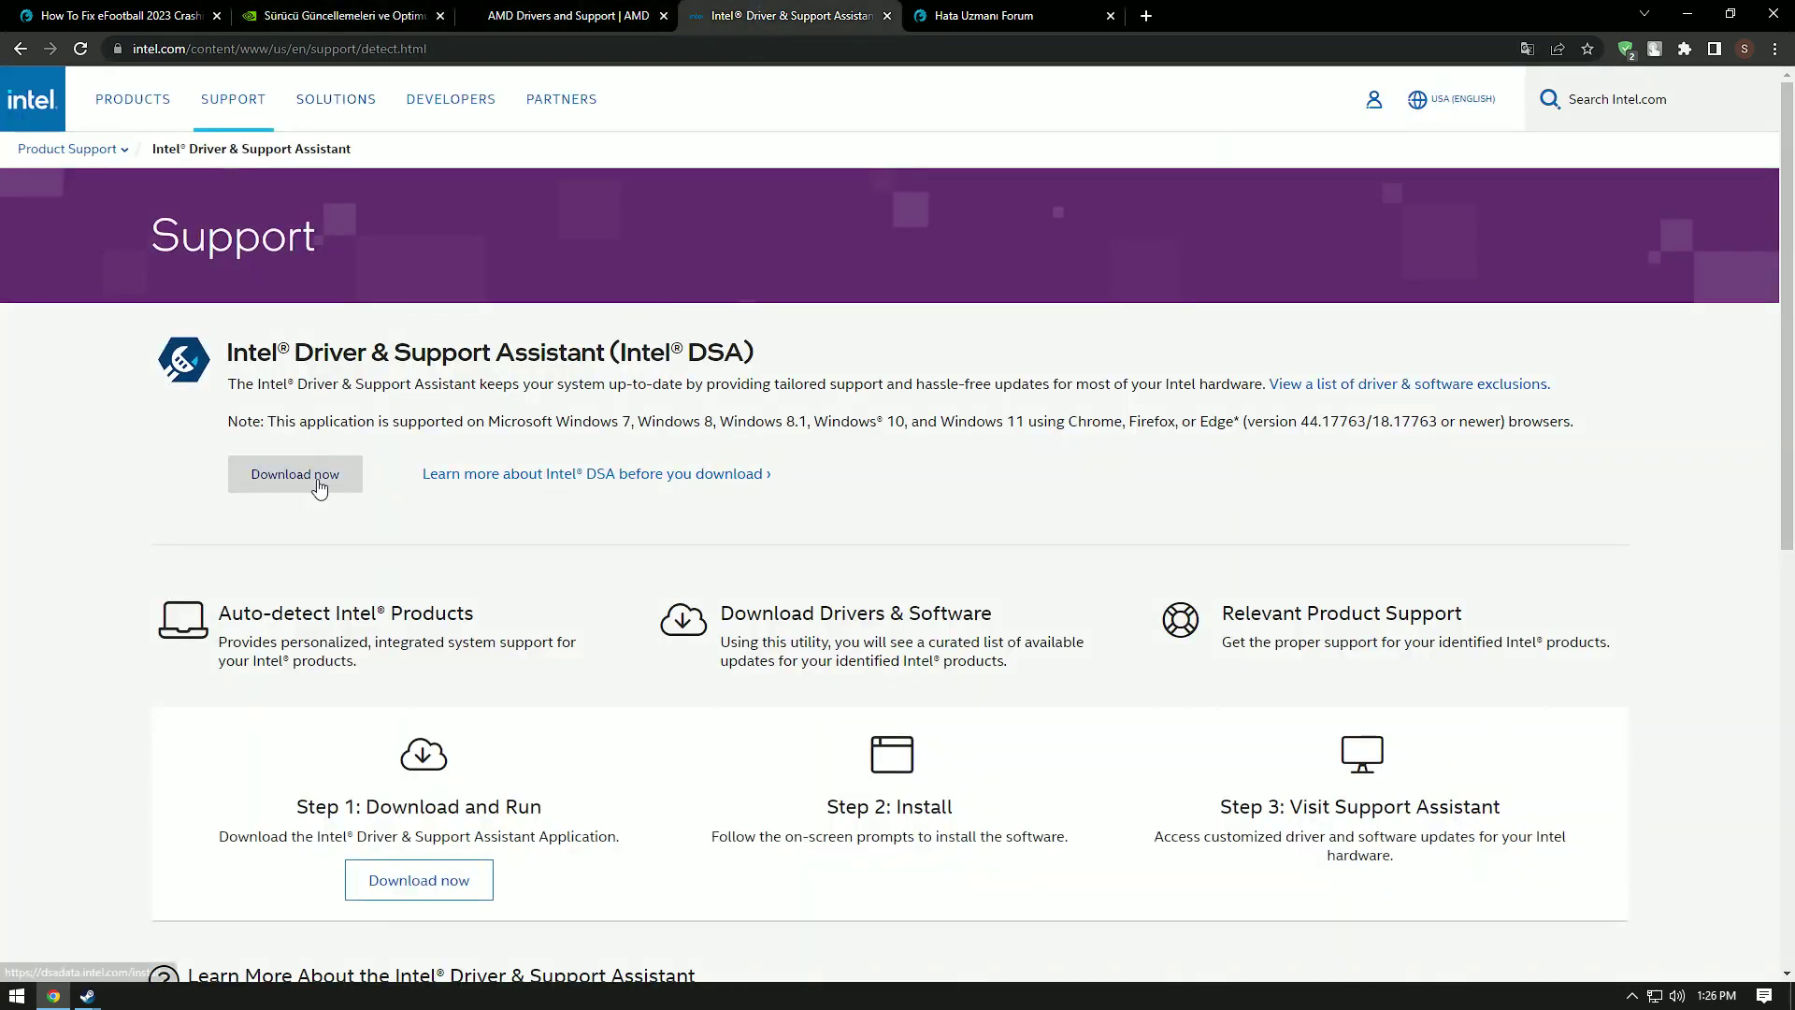
pyautogui.click(299, 477)
# Close the NVIDIA, AMD and Intel tabs and scroll the article to the file-integrity fix.
pyautogui.click(664, 15)
pyautogui.click(440, 15)
pyautogui.click(122, 15)
pyautogui.middleClick(322, 7)
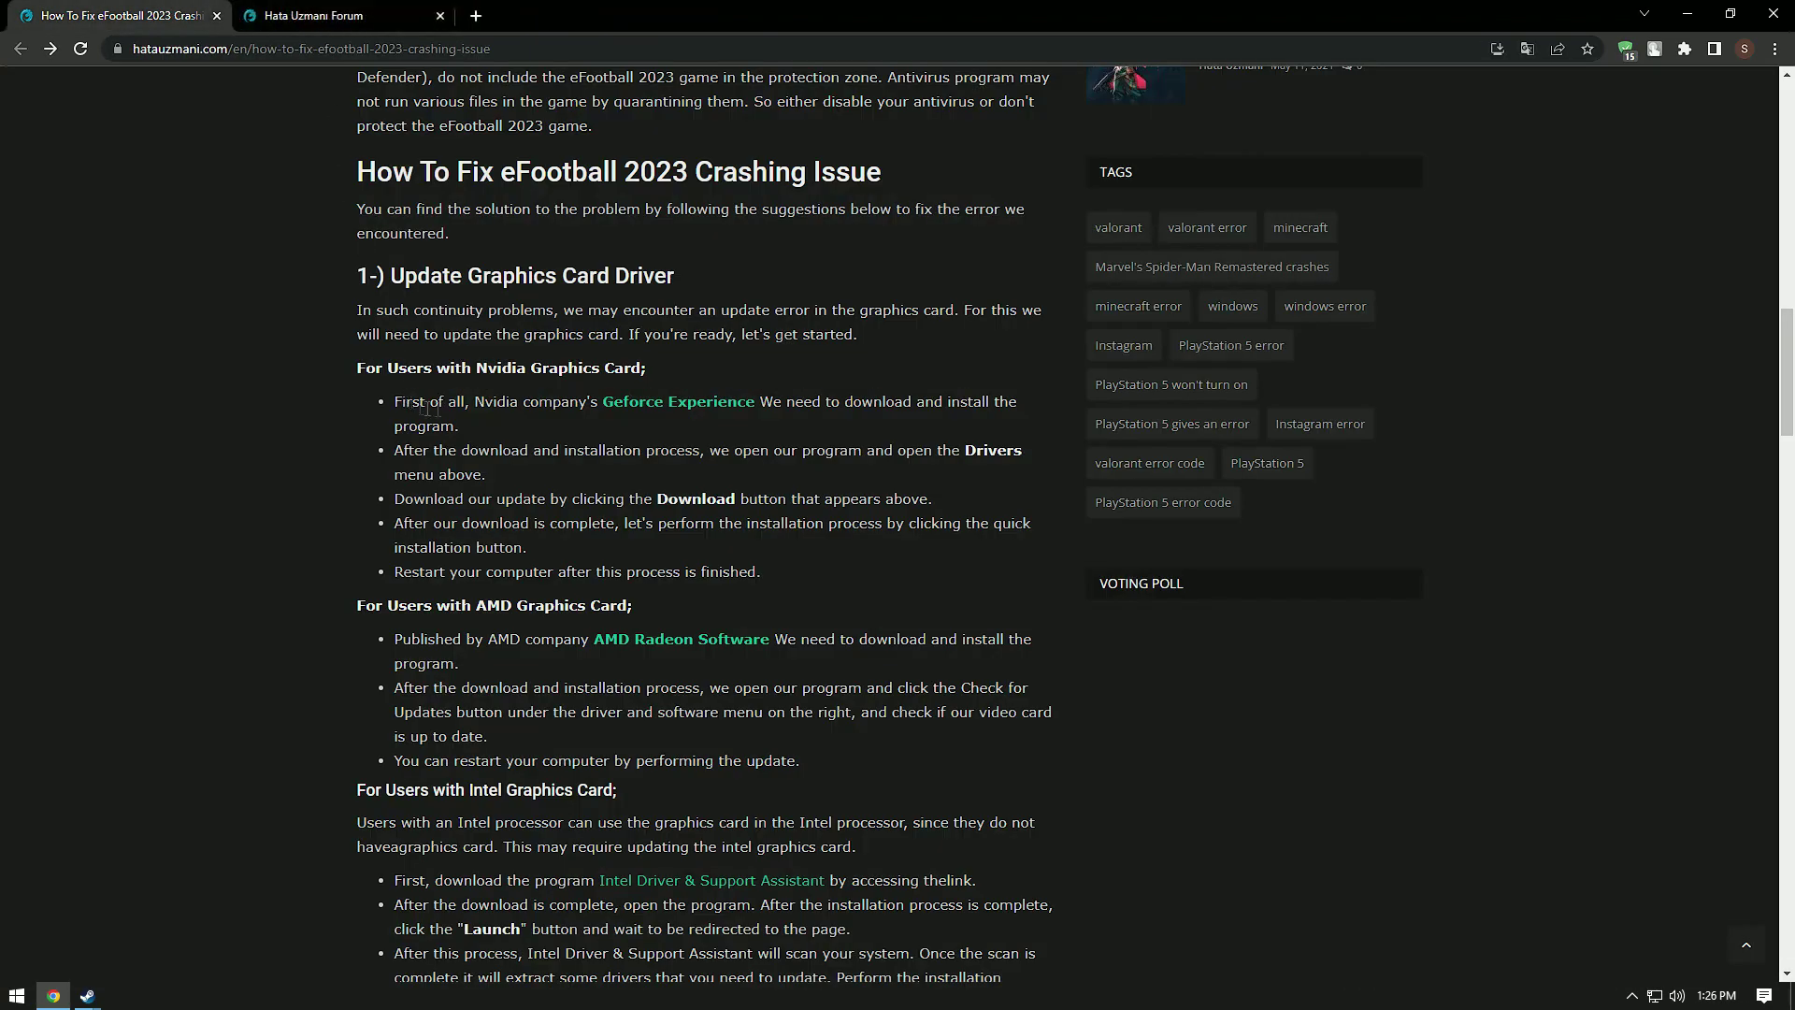
pyautogui.scroll(-7, 487, 402)
pyautogui.scroll(-3, 487, 402)
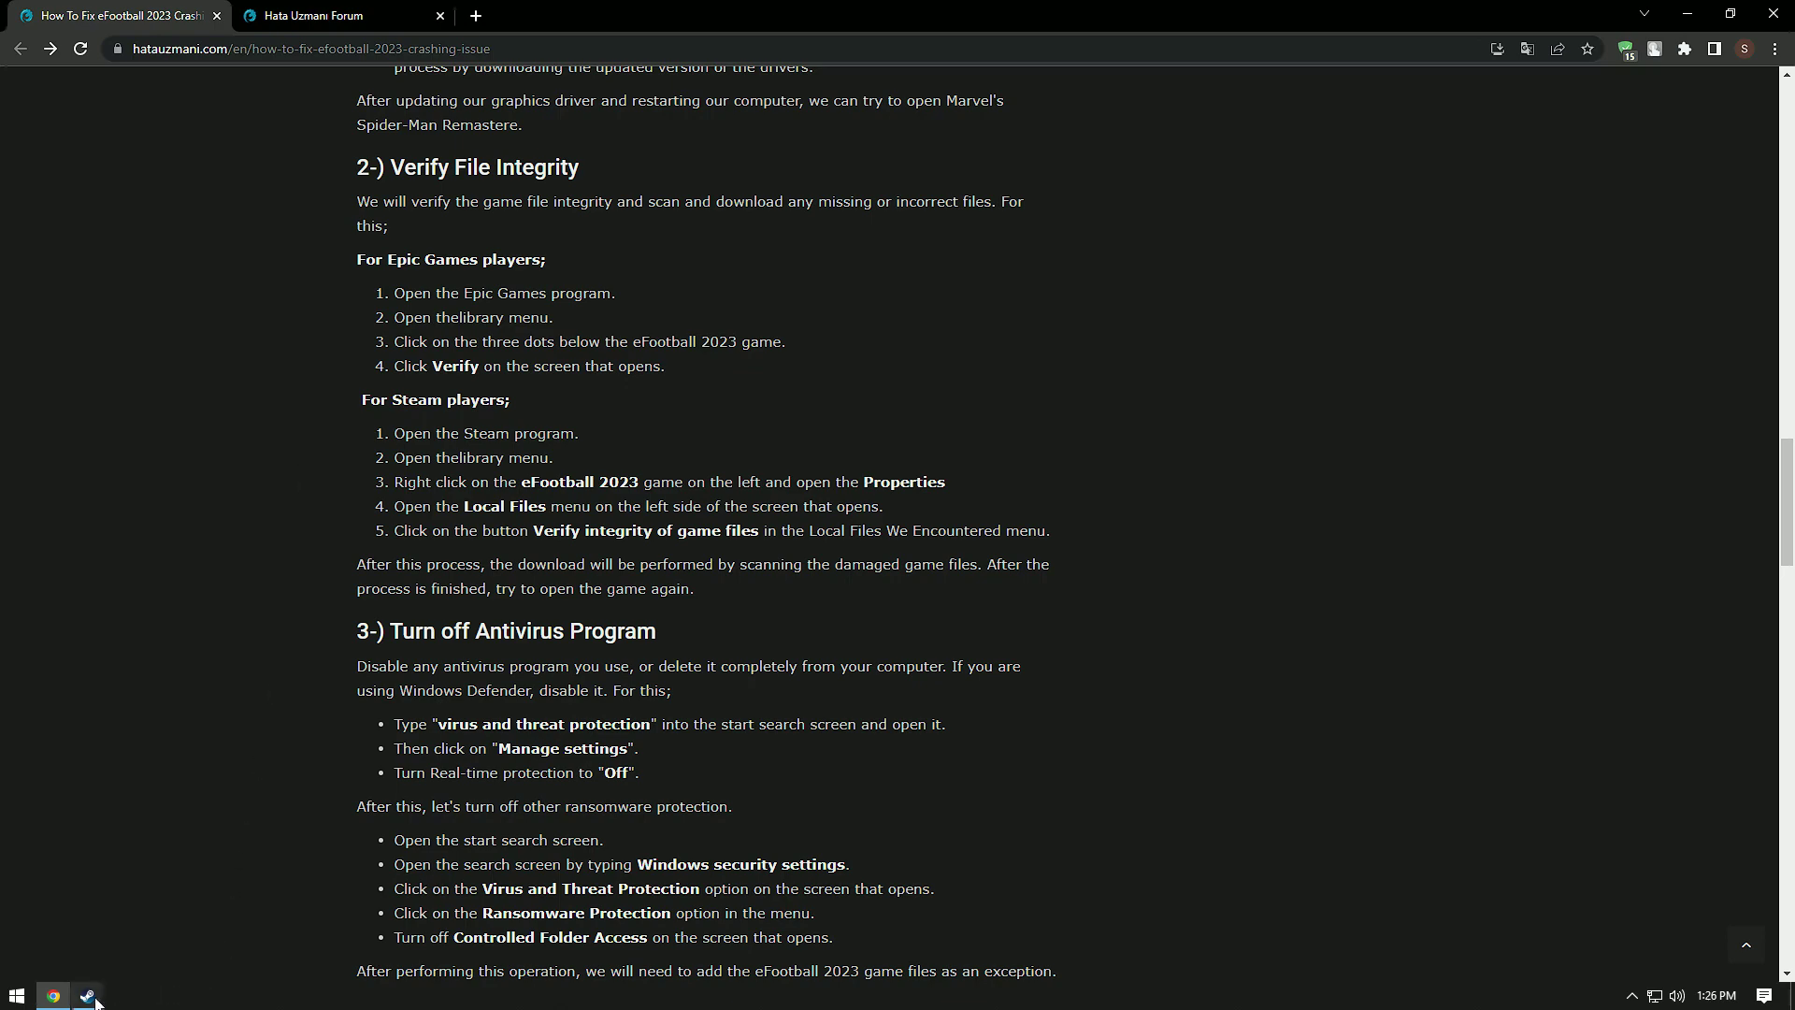
# Open eFootball 2023's Properties in Steam, view its Local Files page, then close the dialog.
pyautogui.moveTo(86, 996)
pyautogui.click(84, 912)
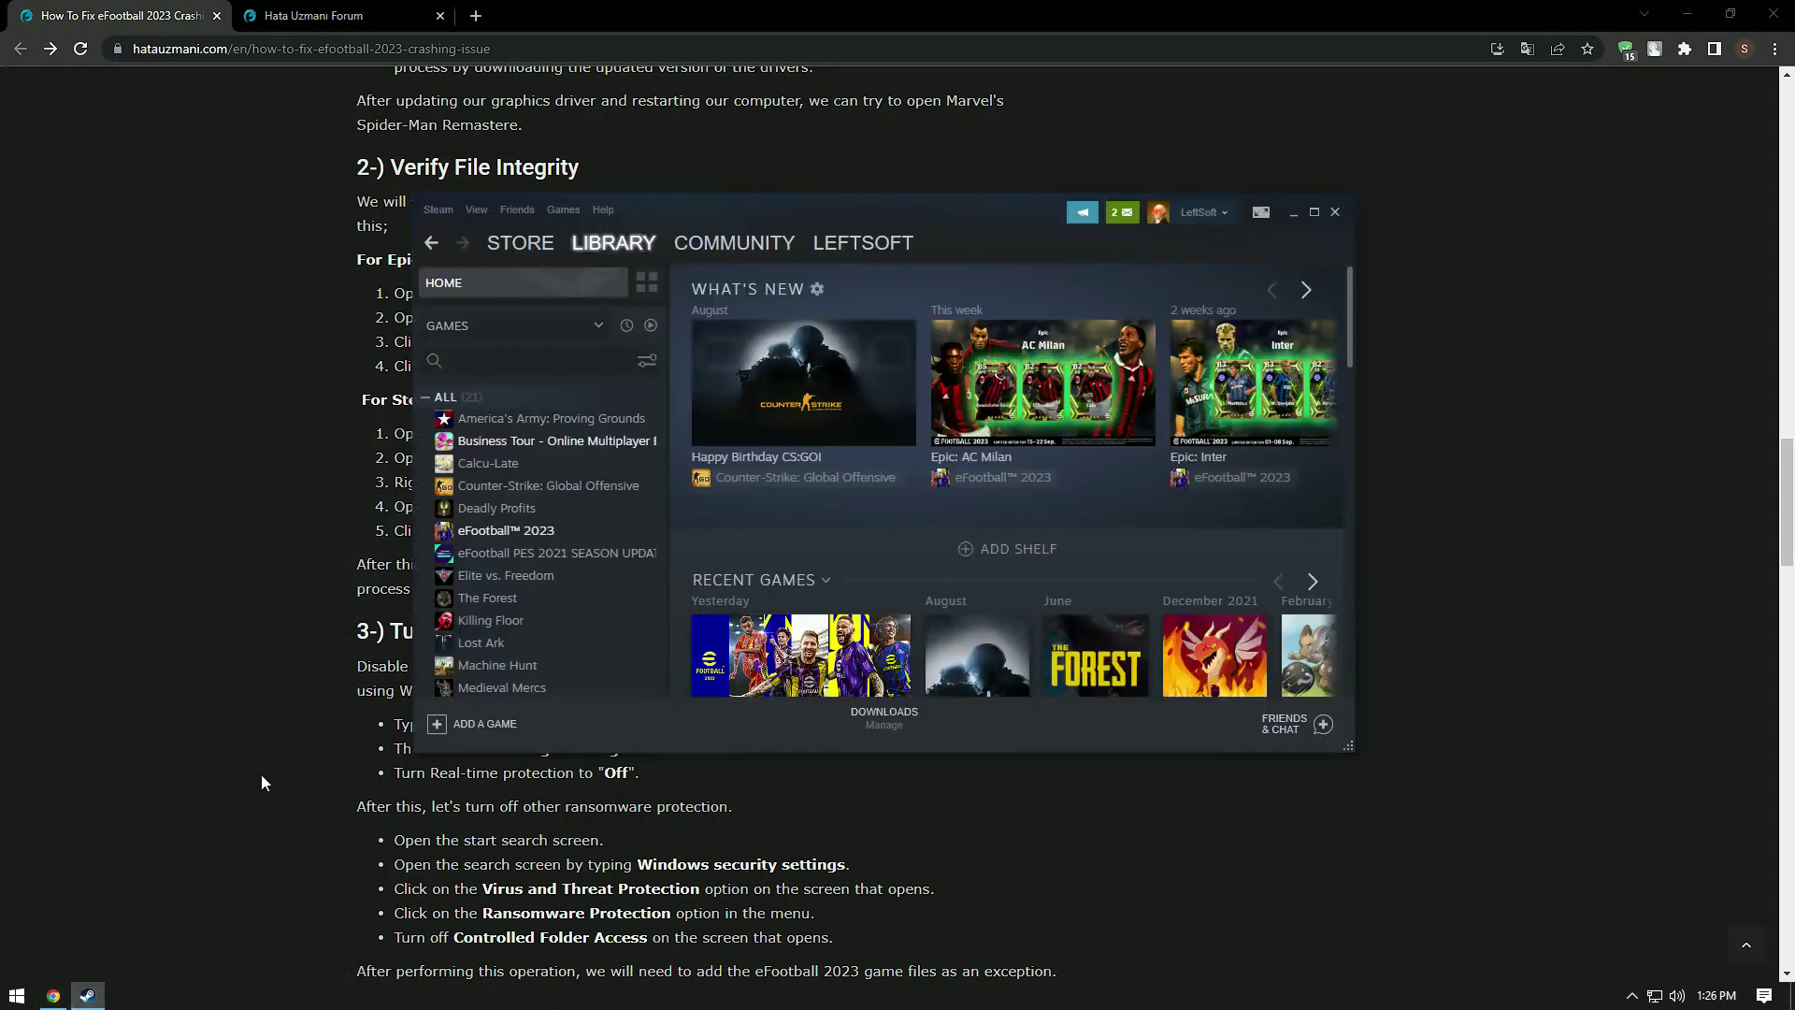
pyautogui.rightClick(517, 533)
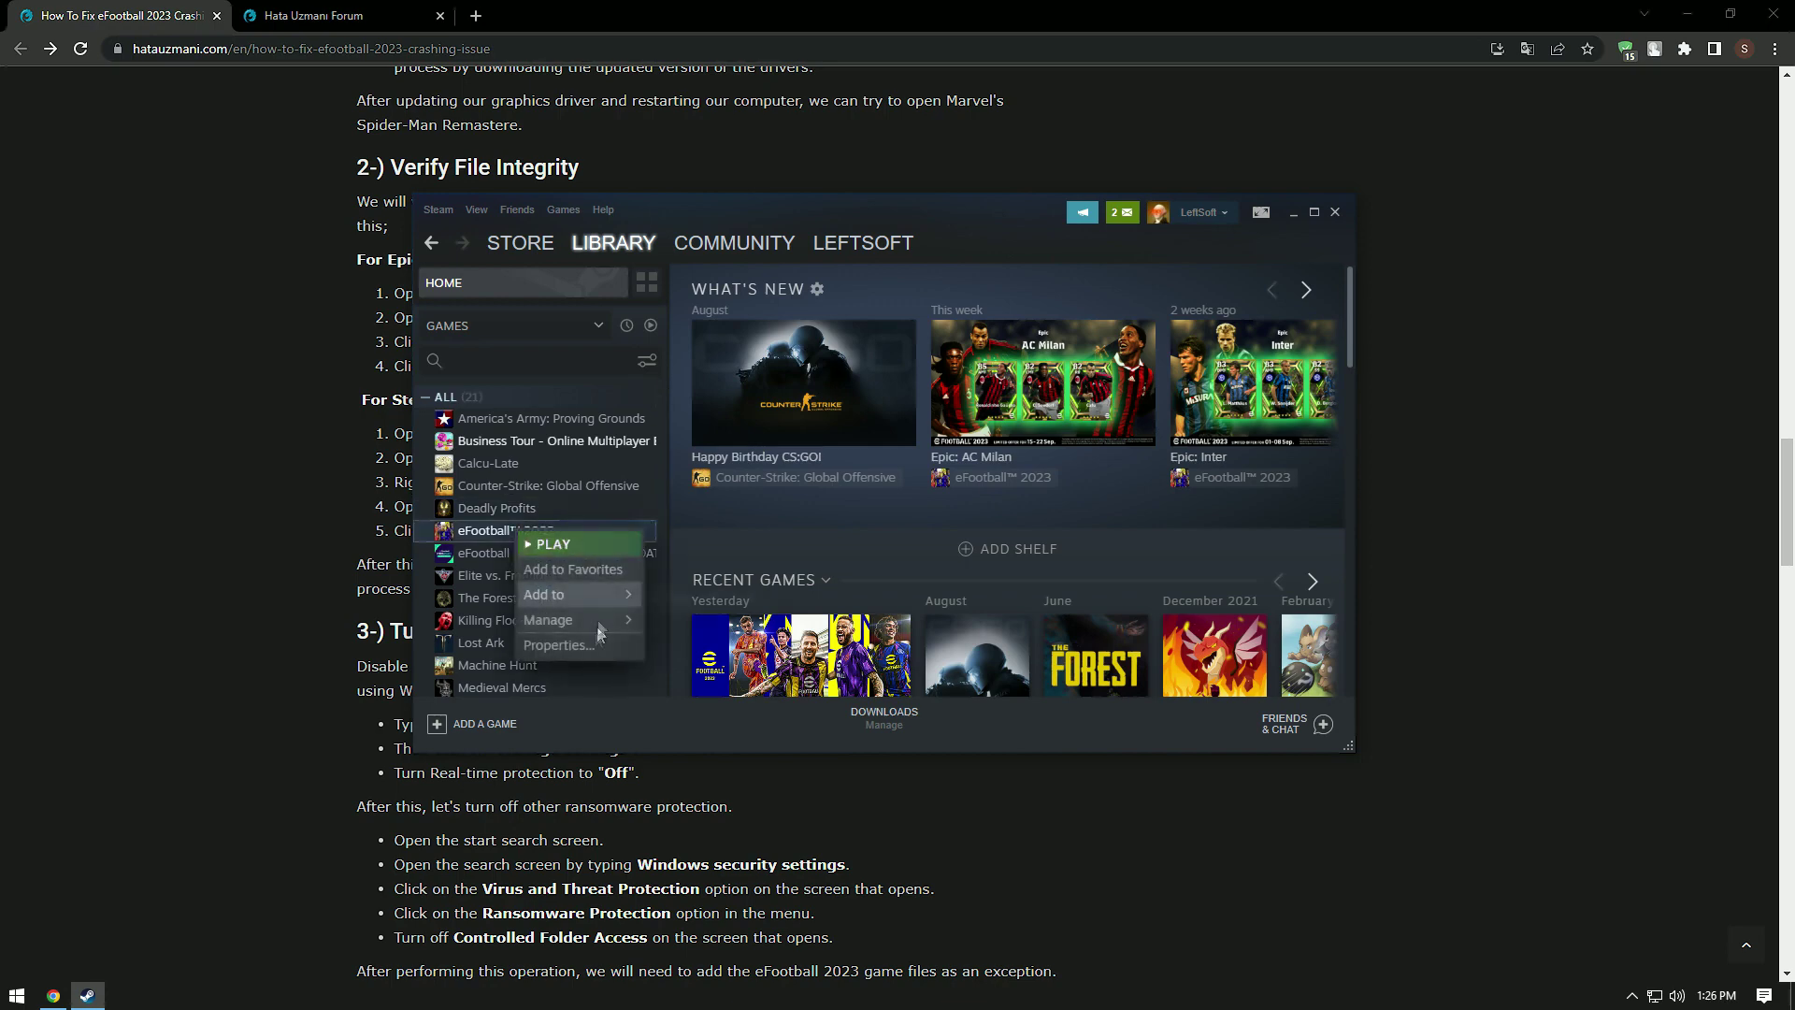
pyautogui.click(576, 632)
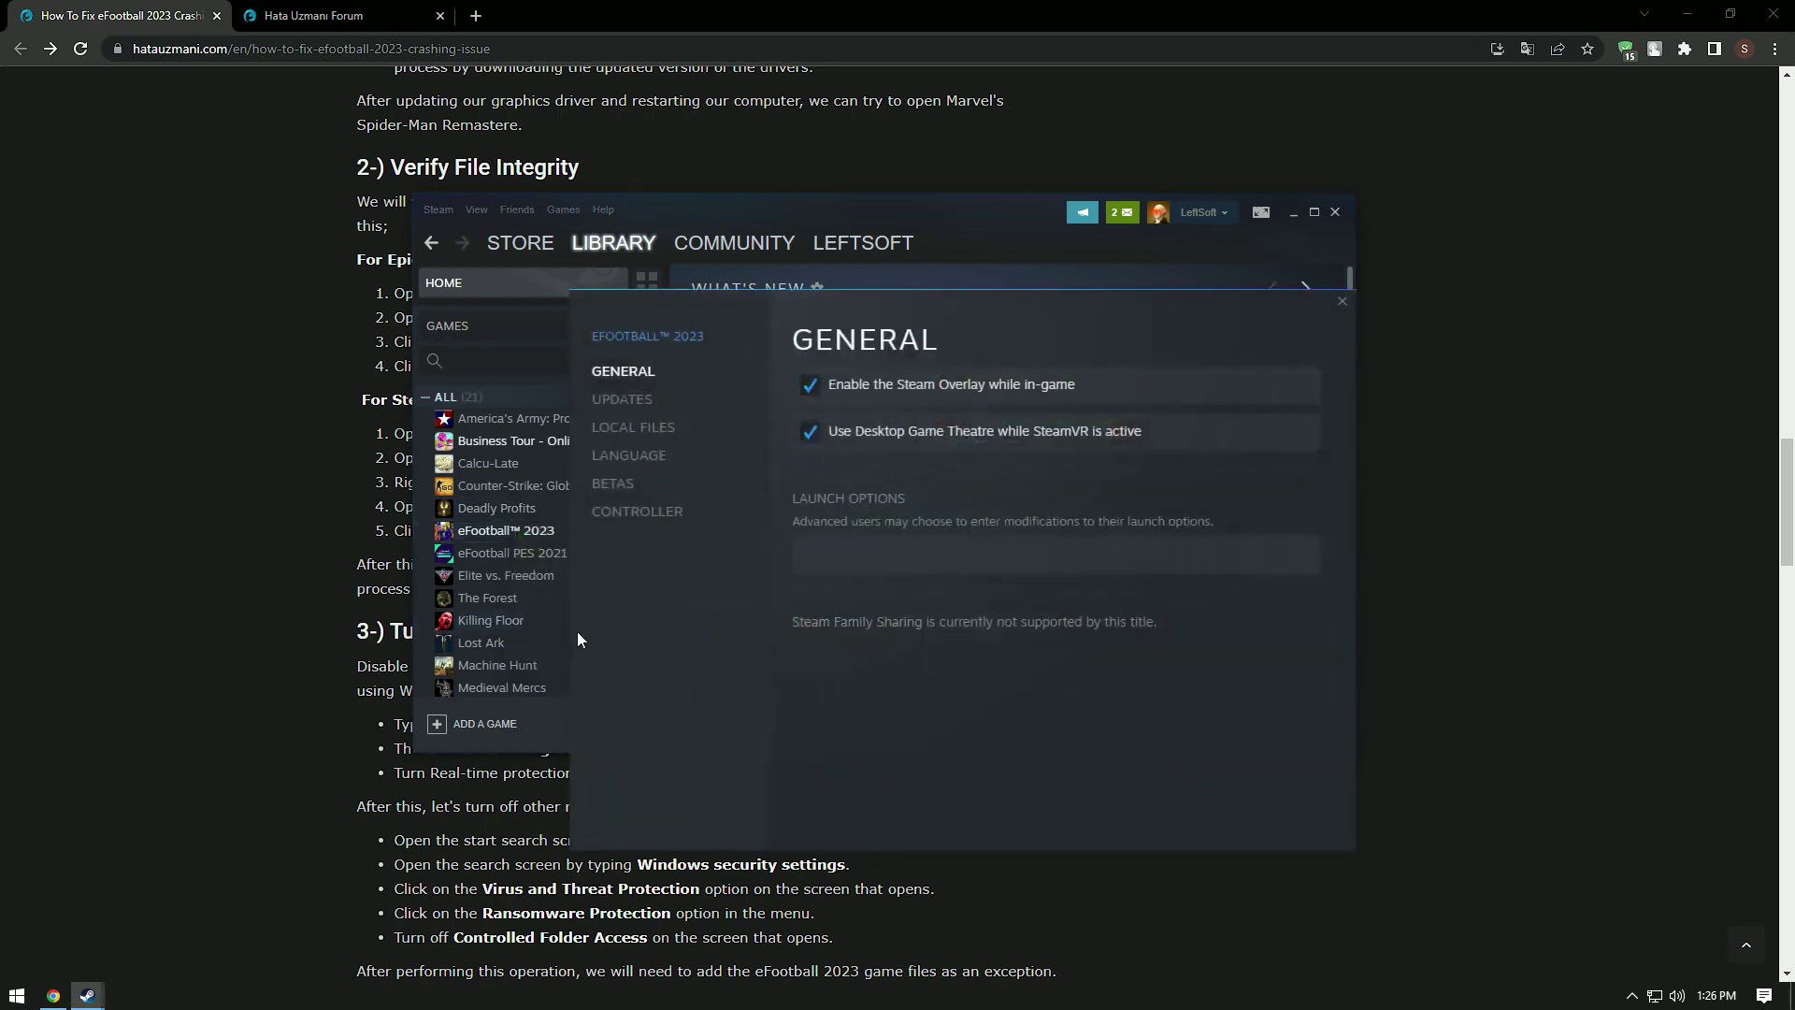
pyautogui.click(672, 437)
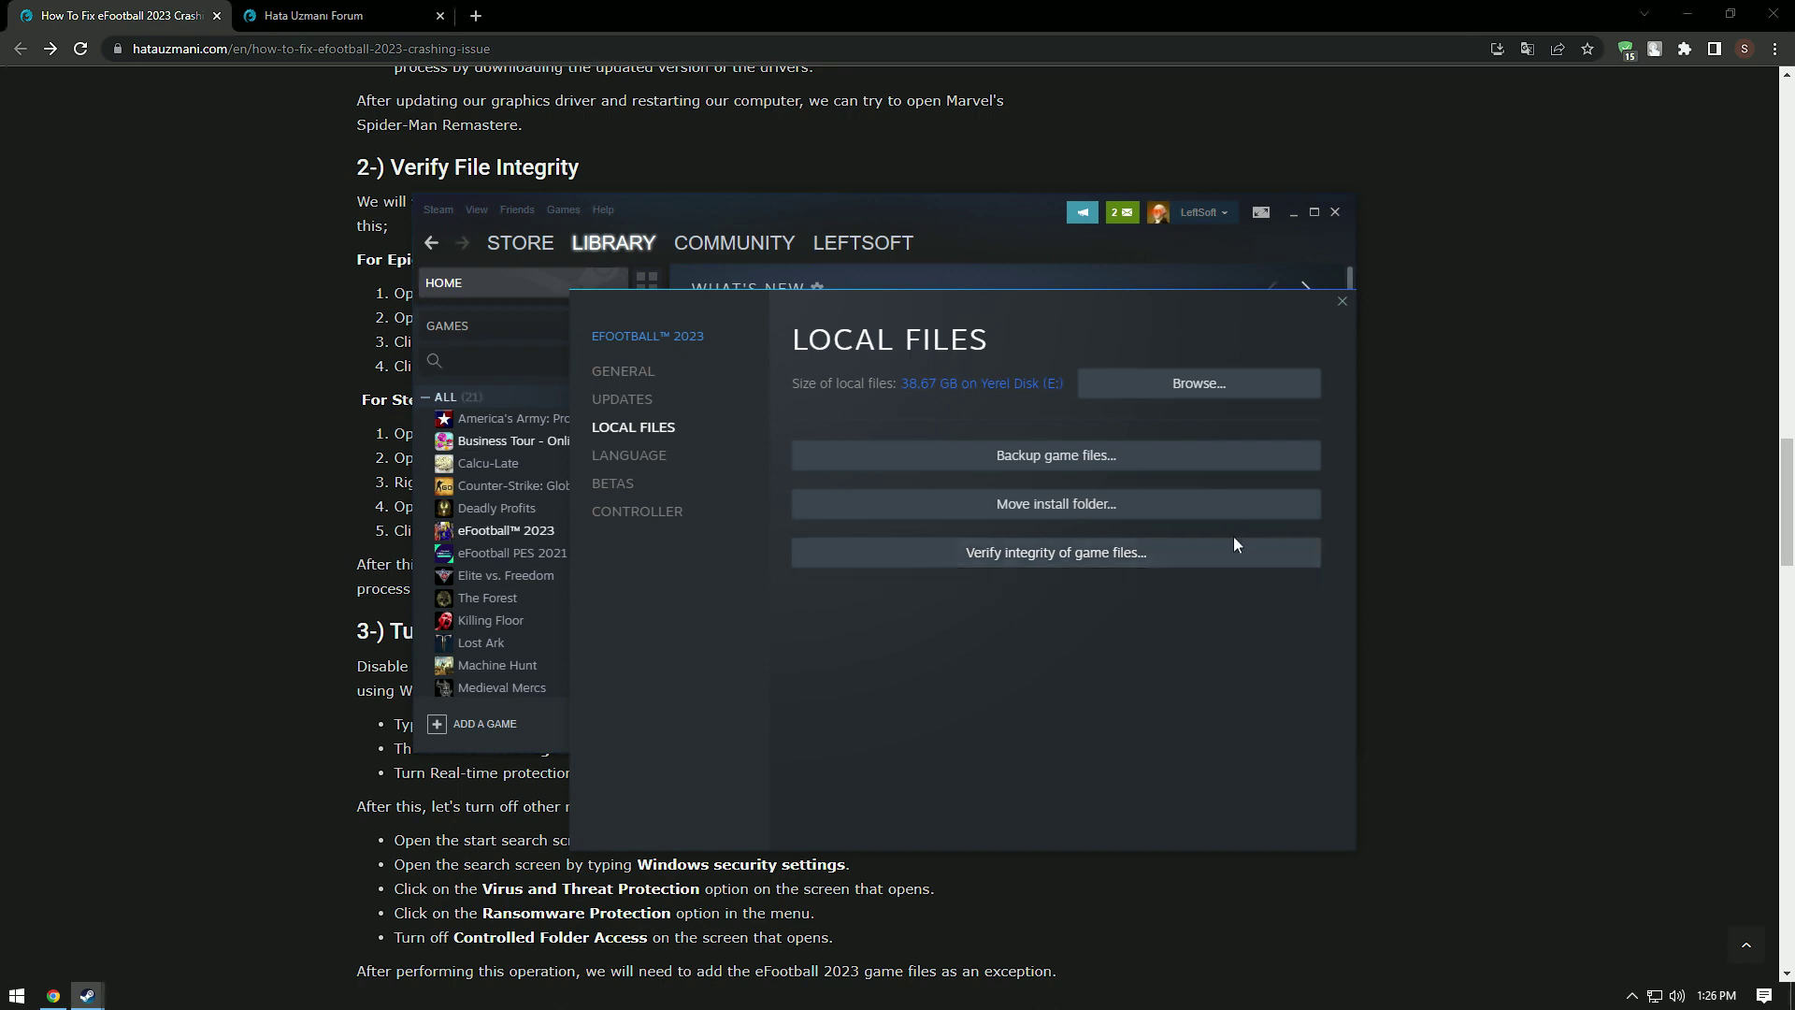
pyautogui.click(1342, 301)
# Minimize Steam and scroll the article to section 3, Turn off Antivirus Program.
pyautogui.click(1293, 212)
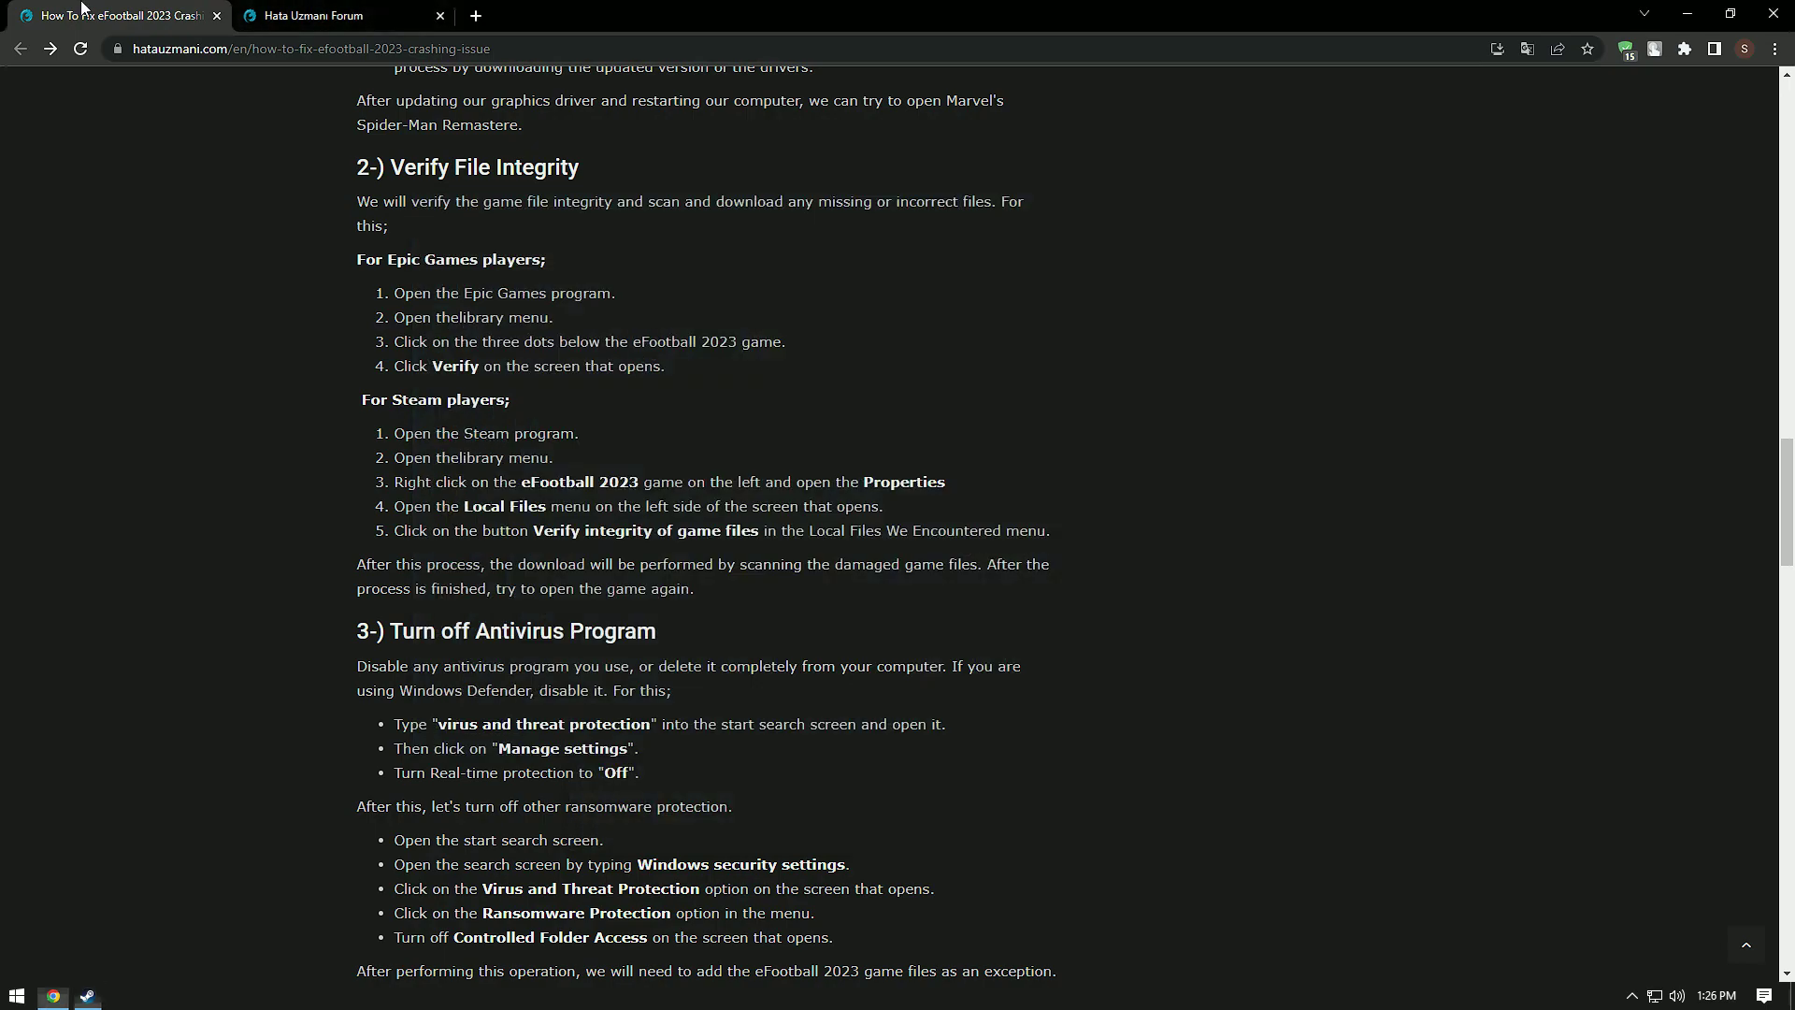
pyautogui.scroll(-2, 512, 343)
pyautogui.scroll(-1, 512, 344)
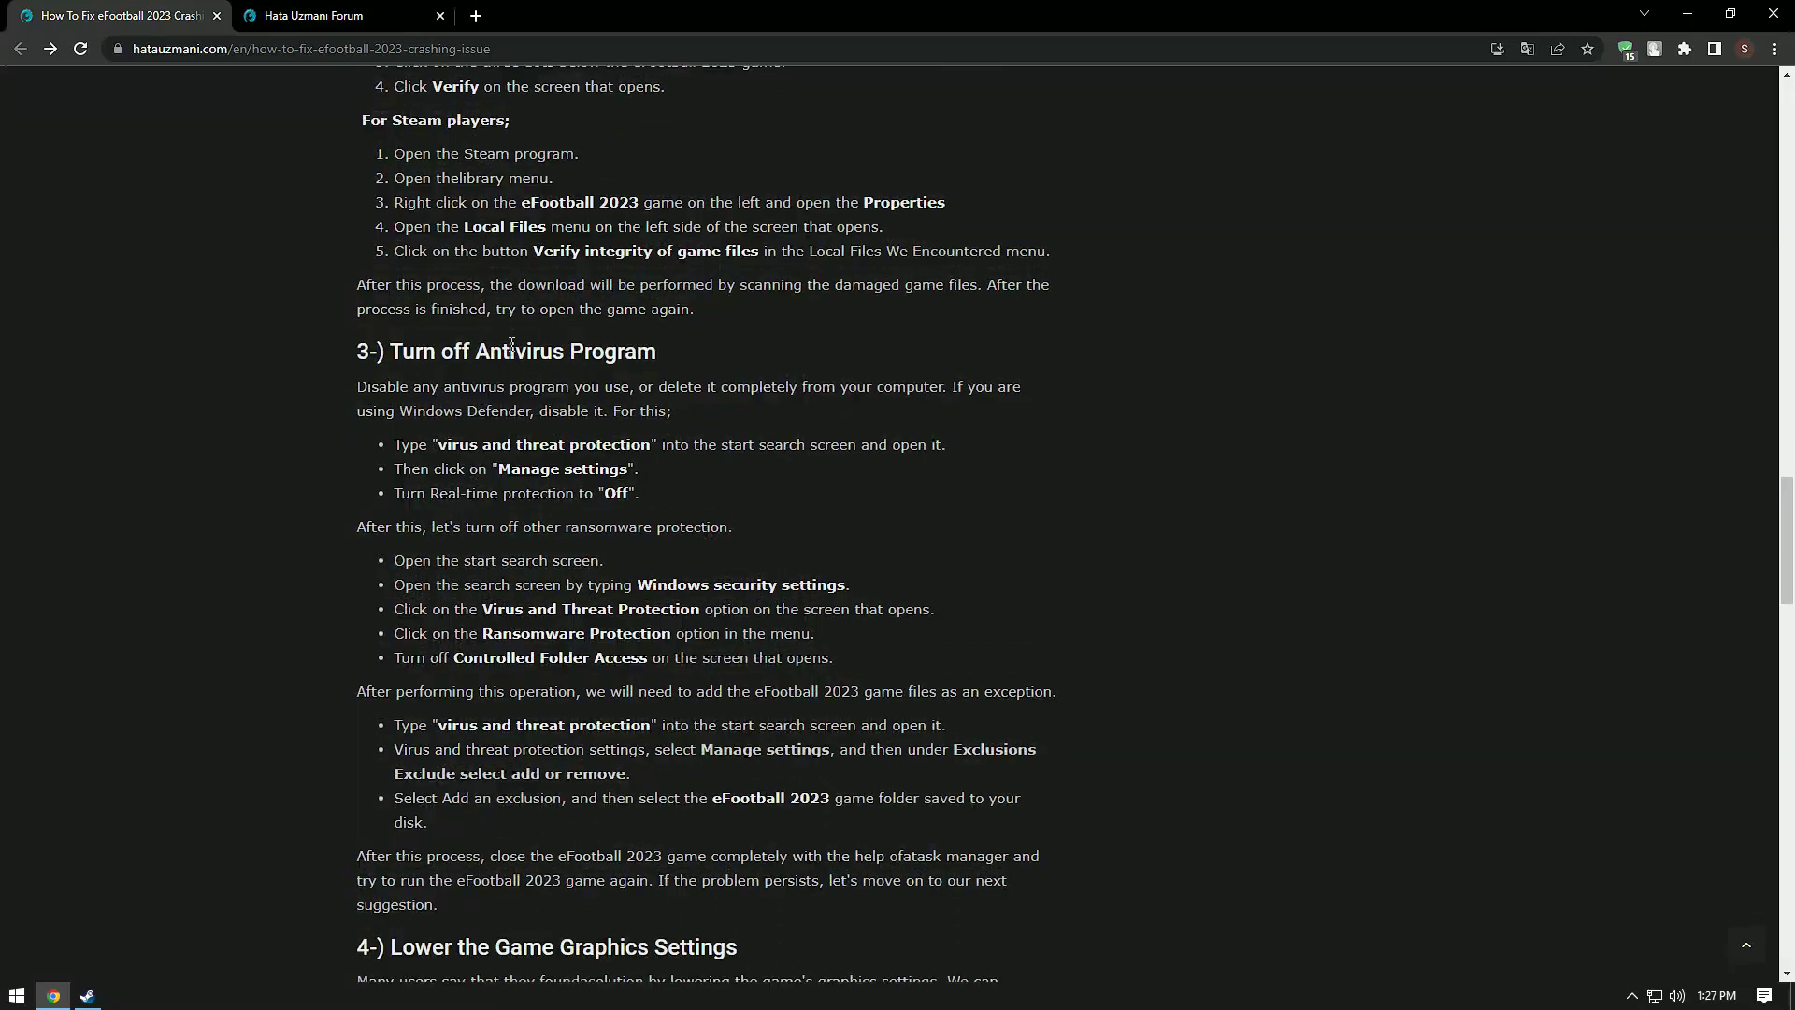
pyautogui.scroll(-1, 512, 343)
pyautogui.scroll(-1, 512, 343)
pyautogui.scroll(-1, 513, 343)
pyautogui.scroll(1, 512, 343)
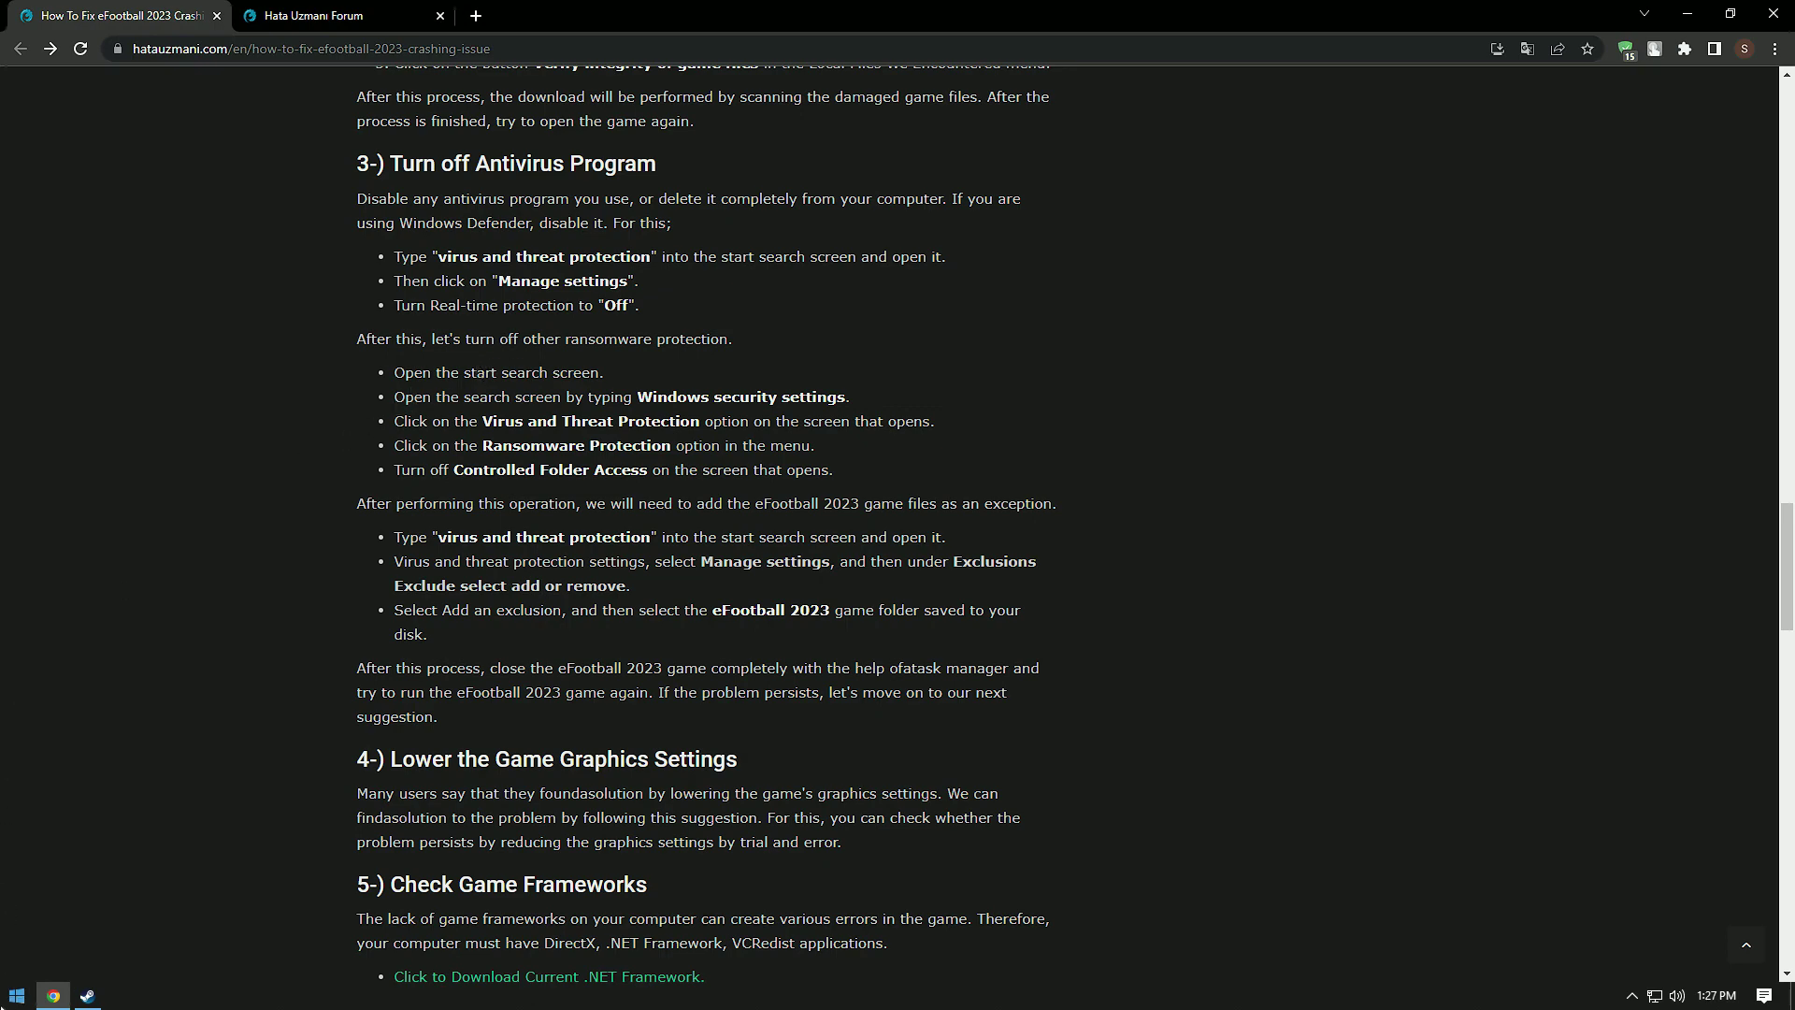
pyautogui.click(18, 995)
# Search 'vir' and open Windows Security's Virus & threat protection settings.
pyautogui.write('v')
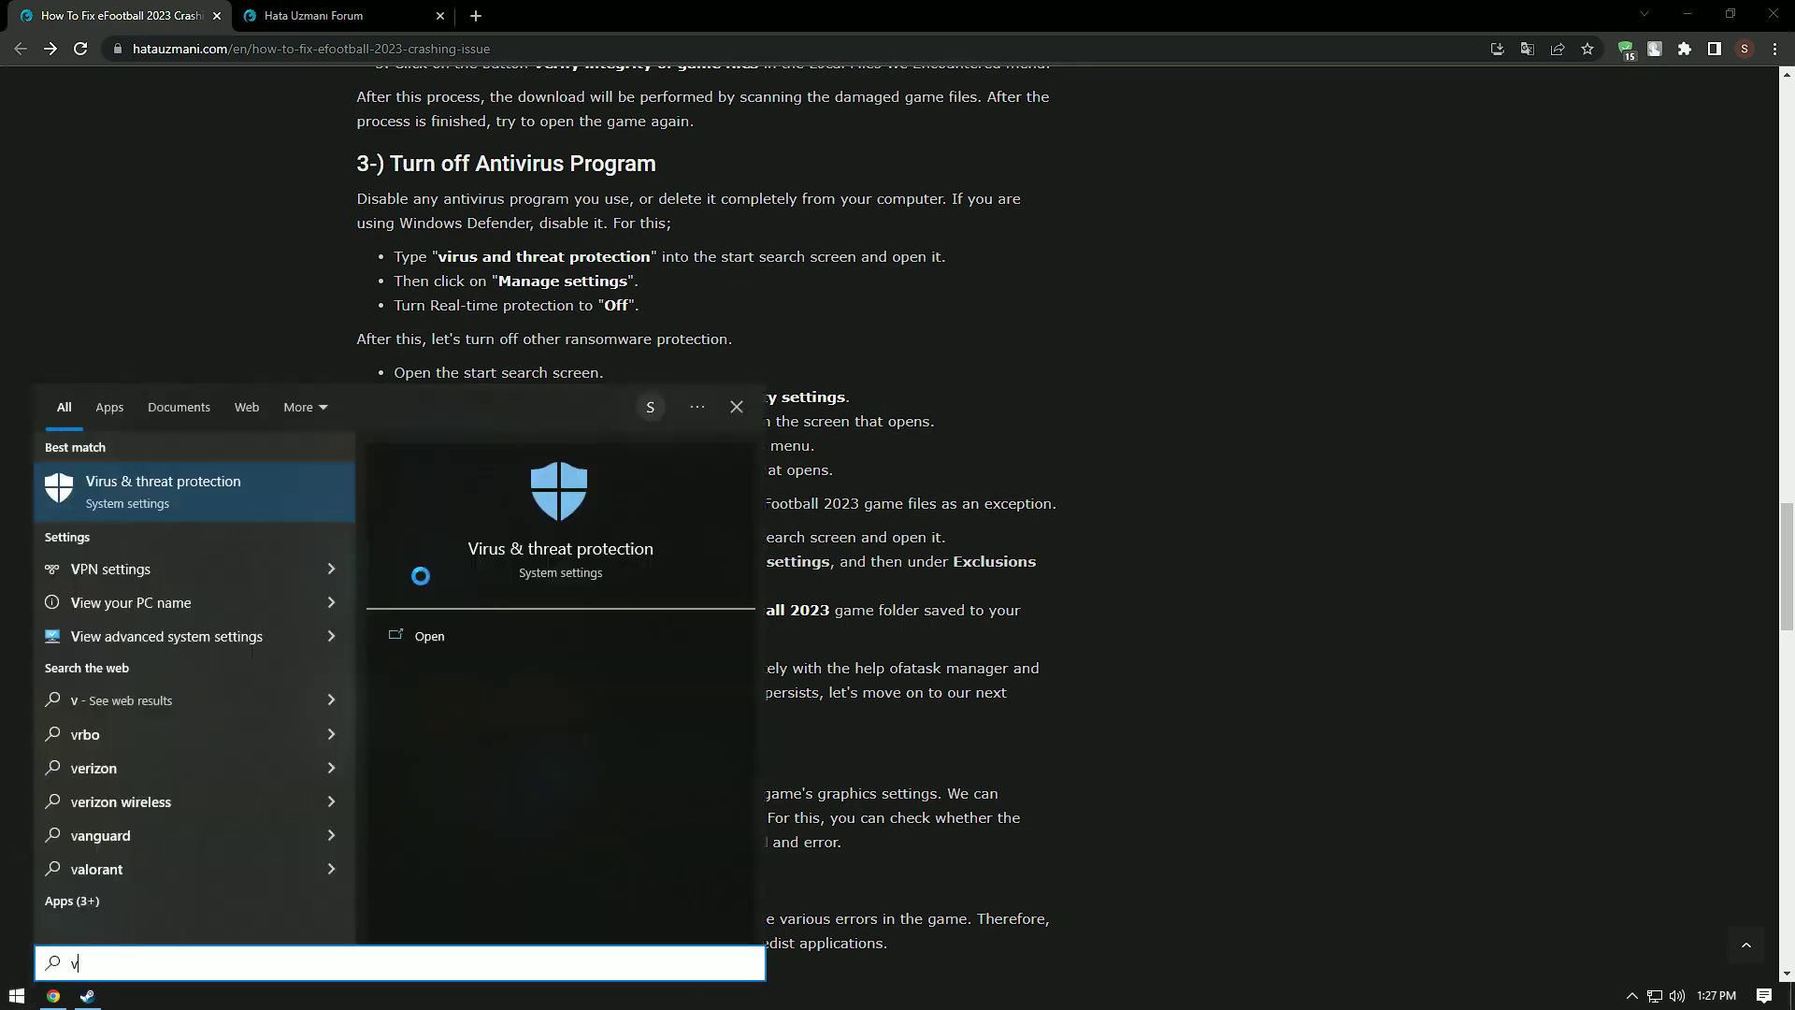
pyautogui.write('ir')
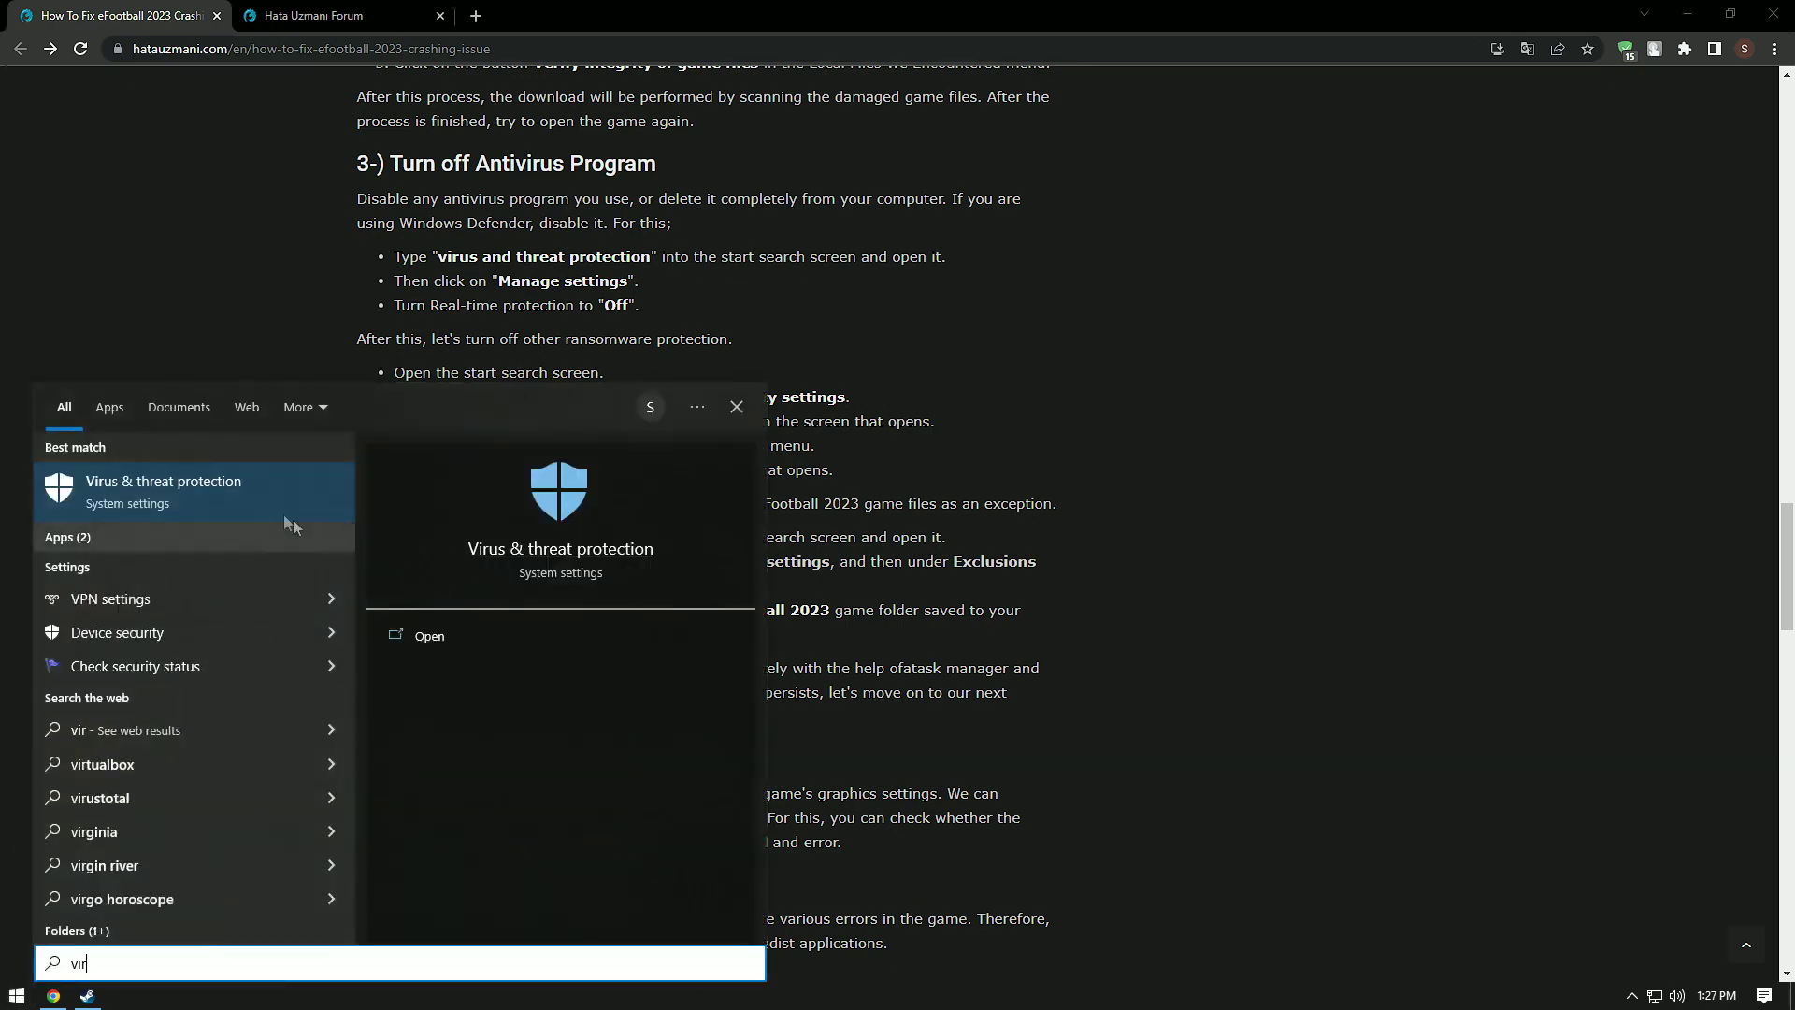
pyautogui.click(249, 495)
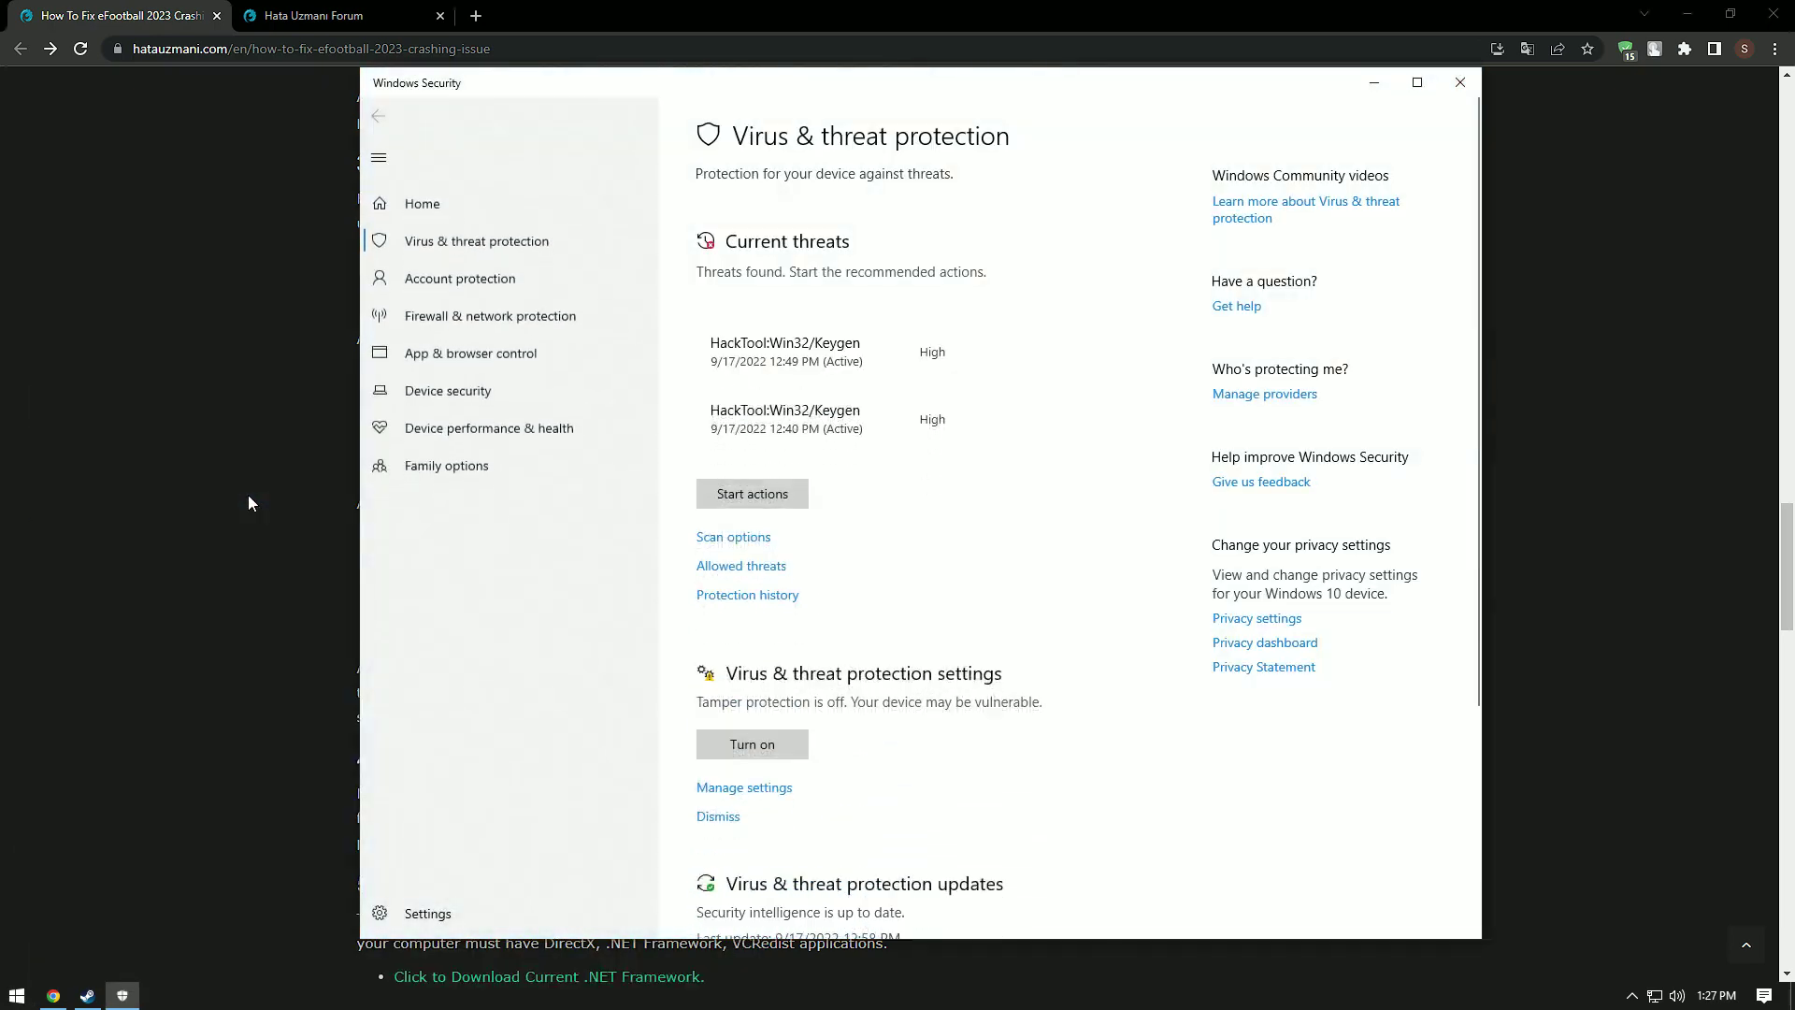
pyautogui.click(773, 793)
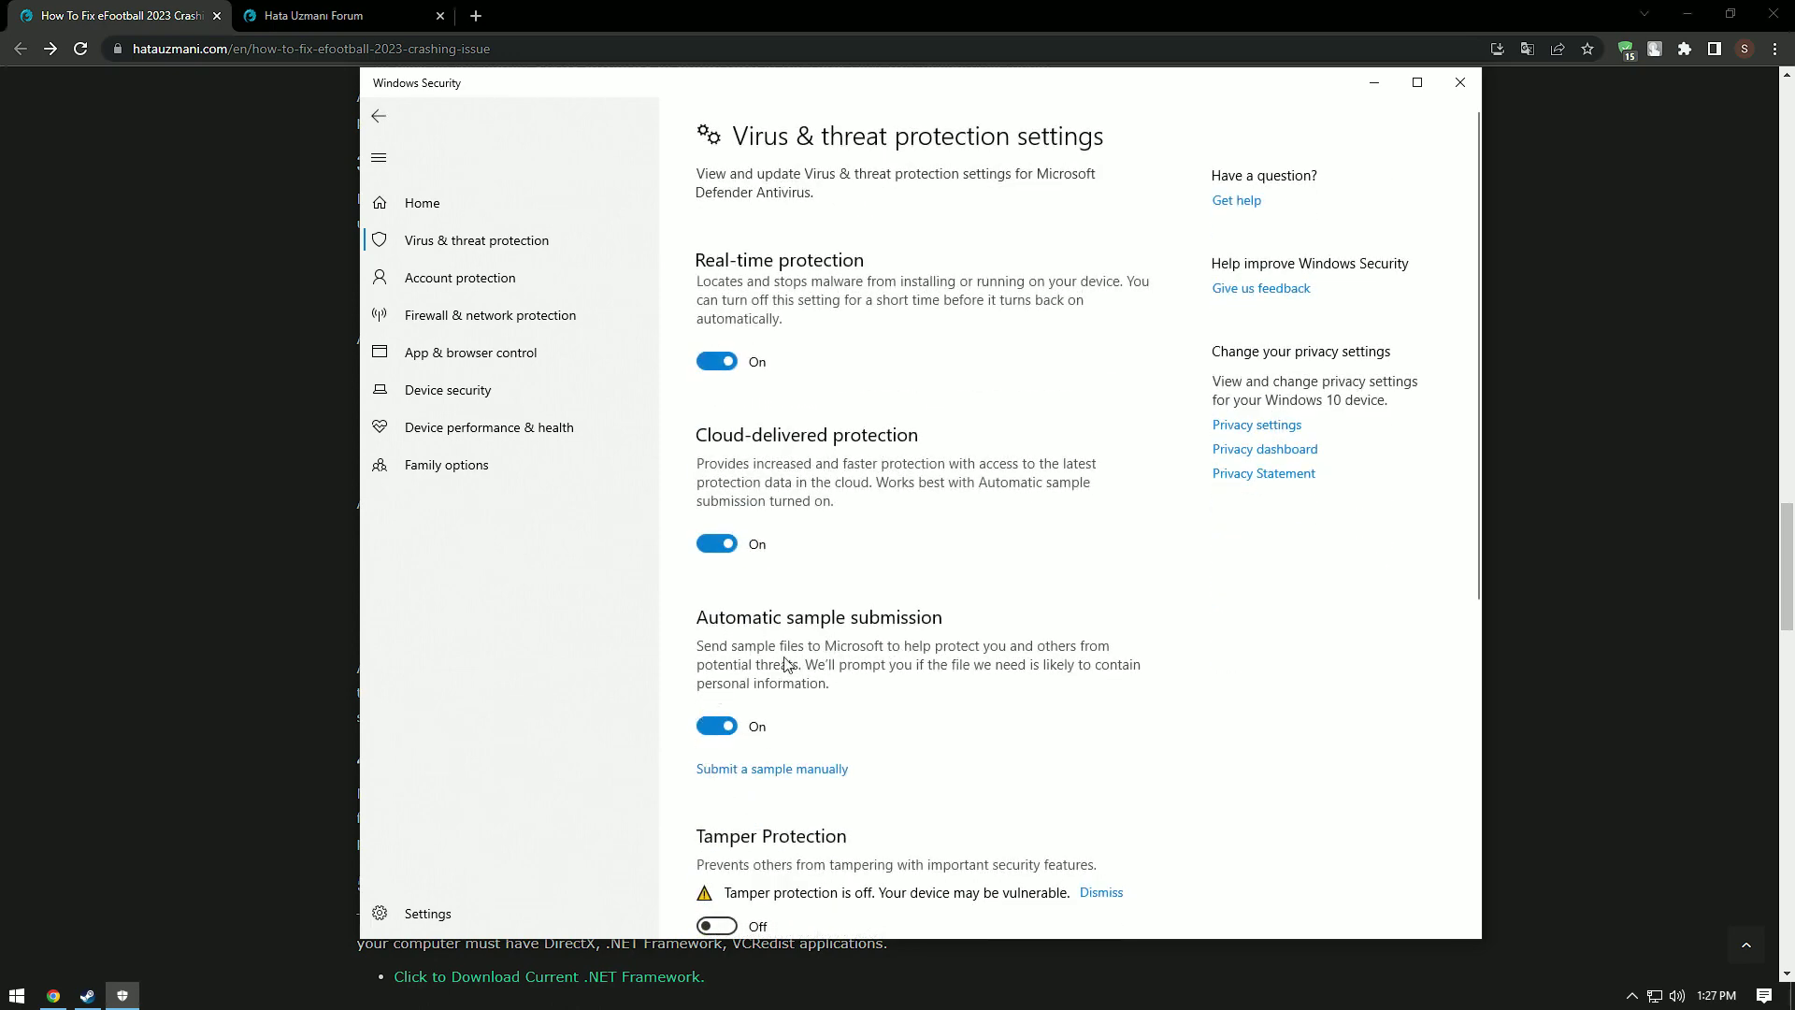
pyautogui.scroll(-2, 785, 663)
pyautogui.scroll(-3, 785, 663)
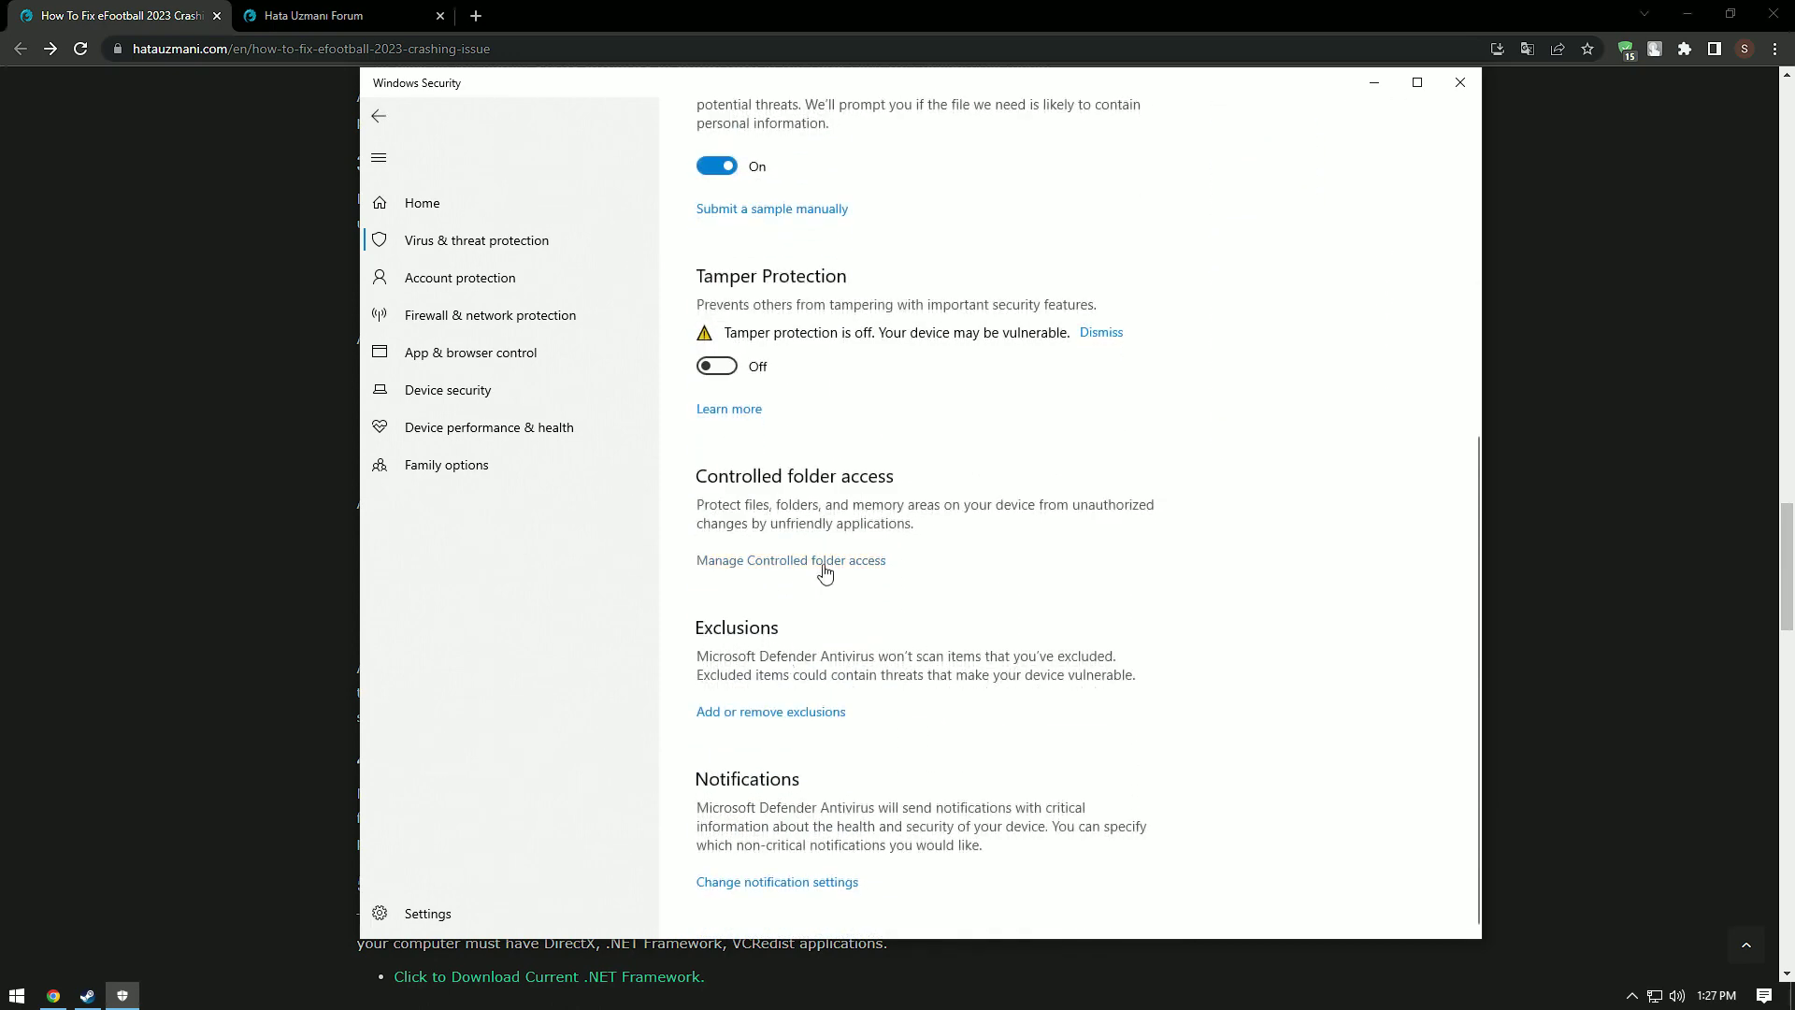
# Confirm Controlled folder access is Off, then switch Real-time protection off.
pyautogui.click(824, 564)
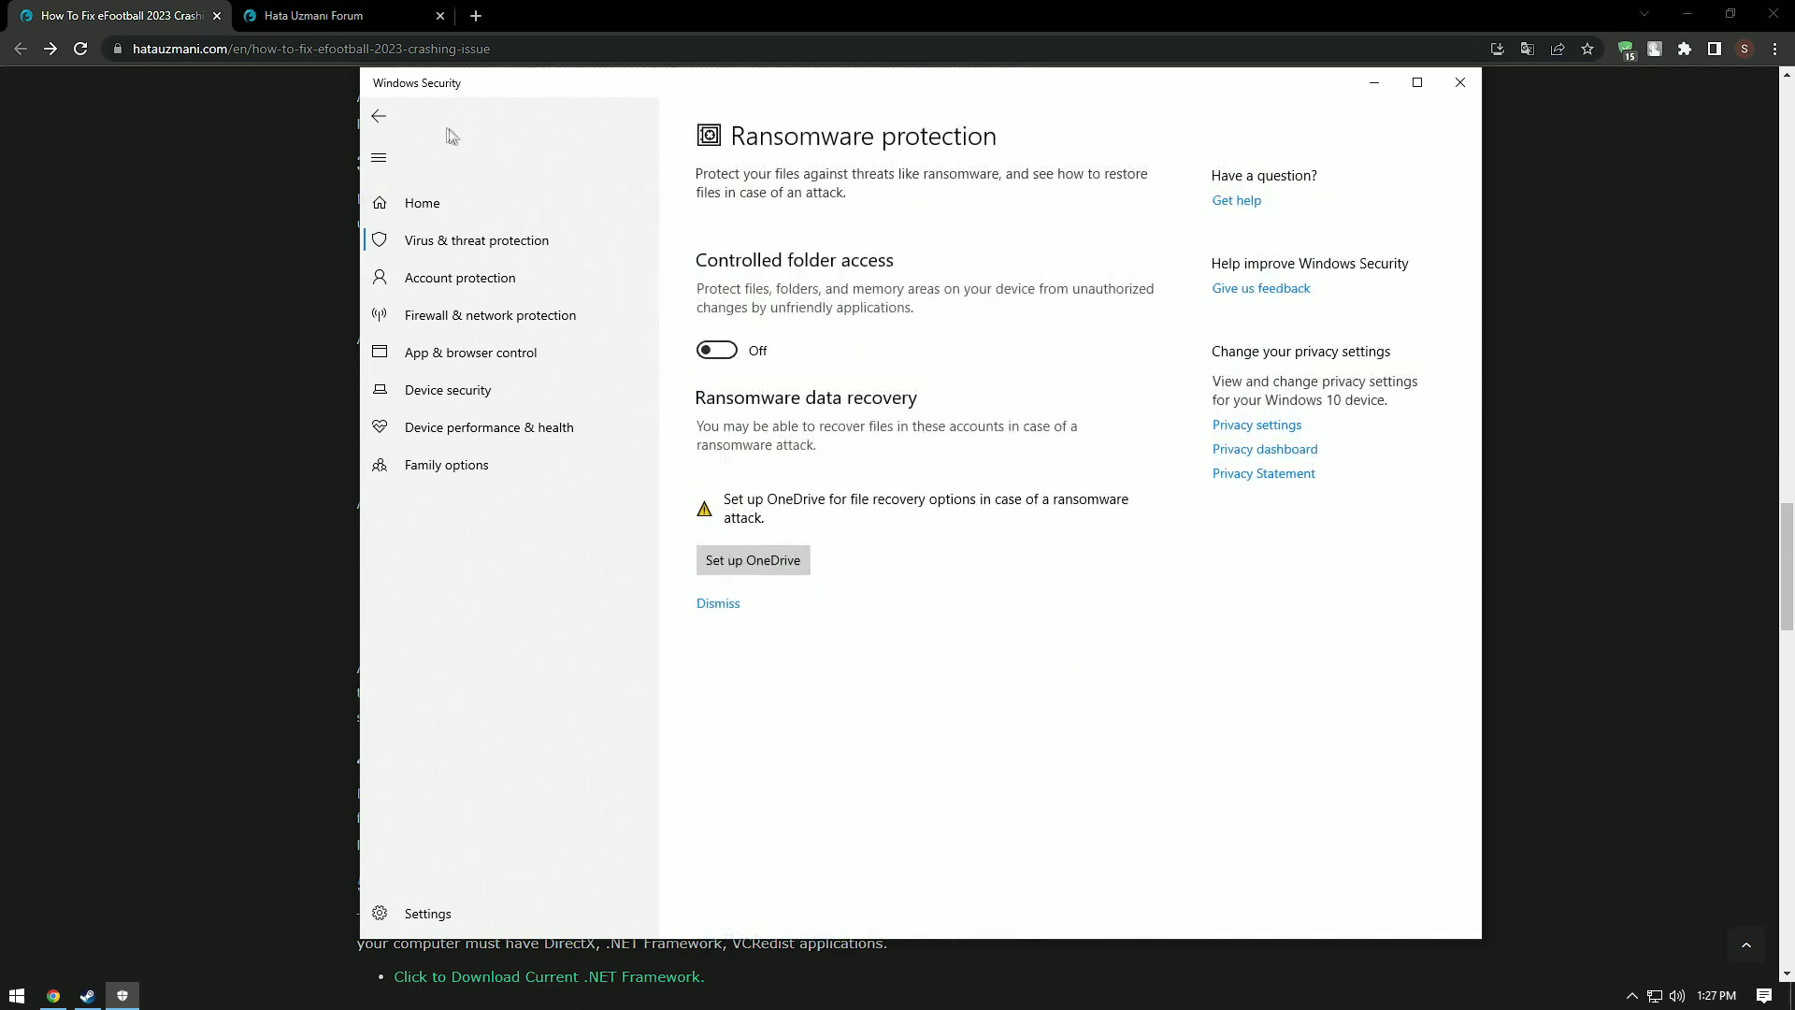
pyautogui.click(379, 116)
pyautogui.scroll(5, 829, 438)
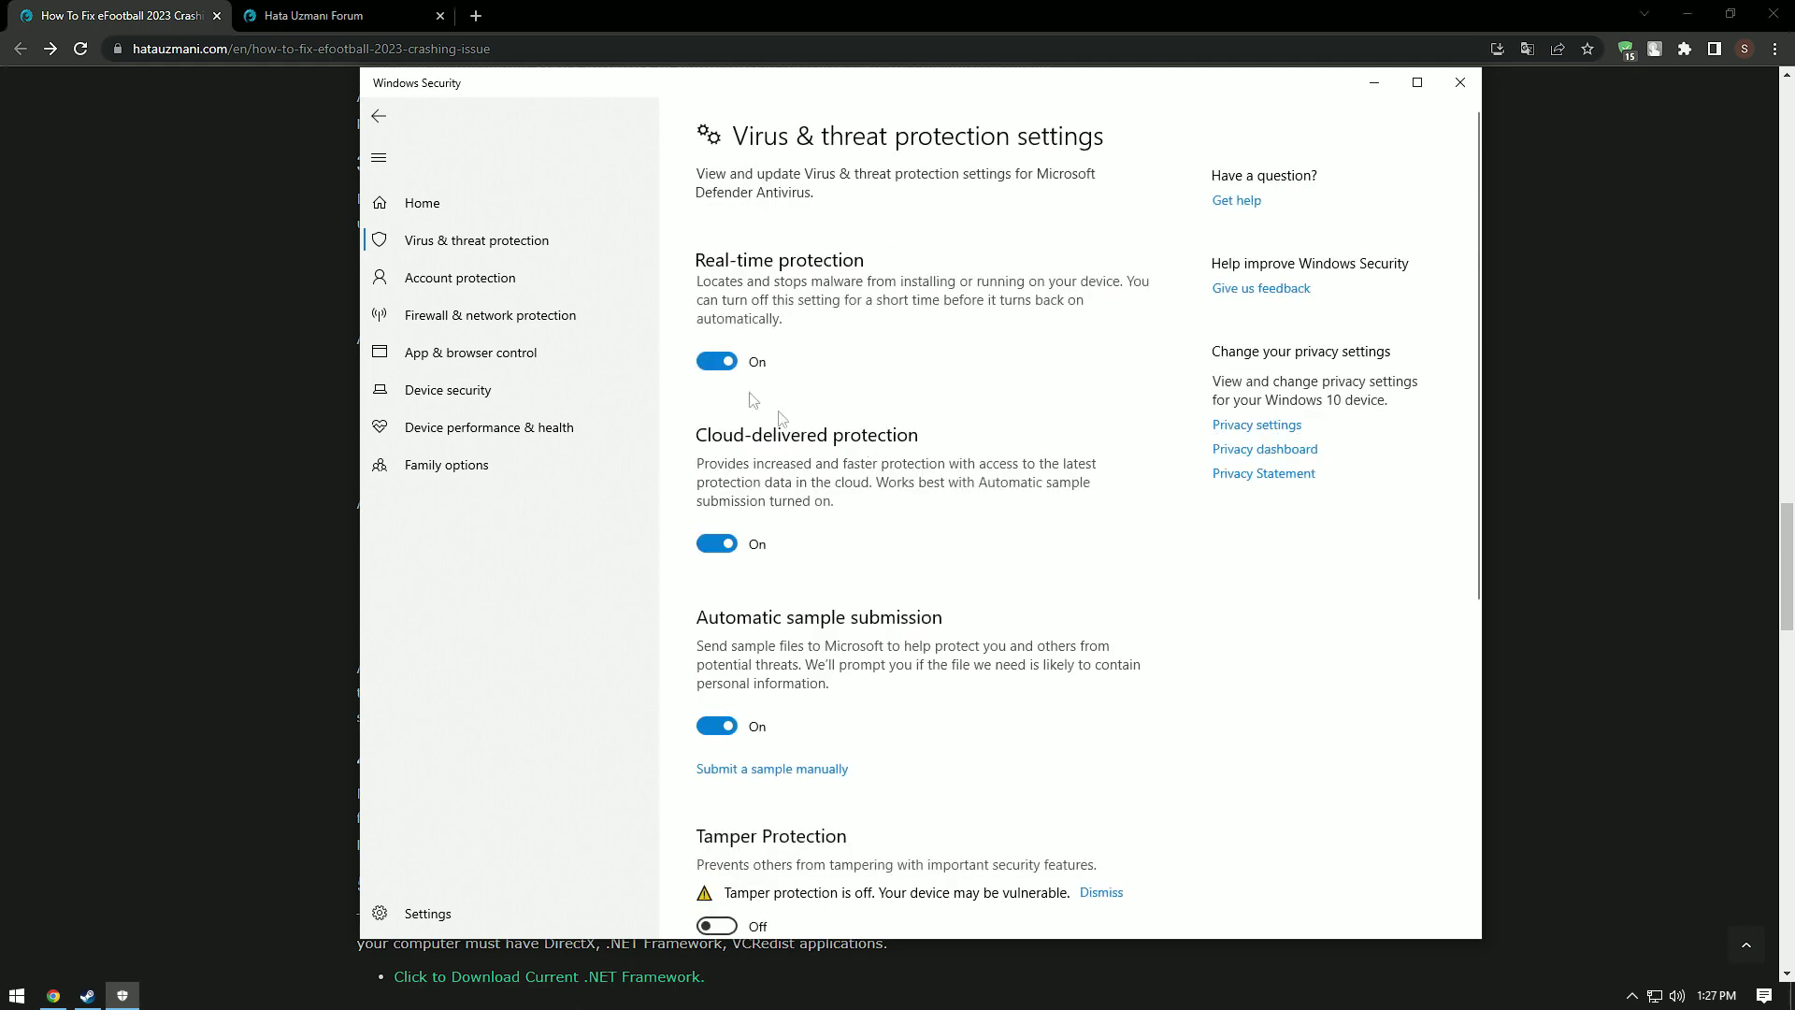
pyautogui.click(718, 362)
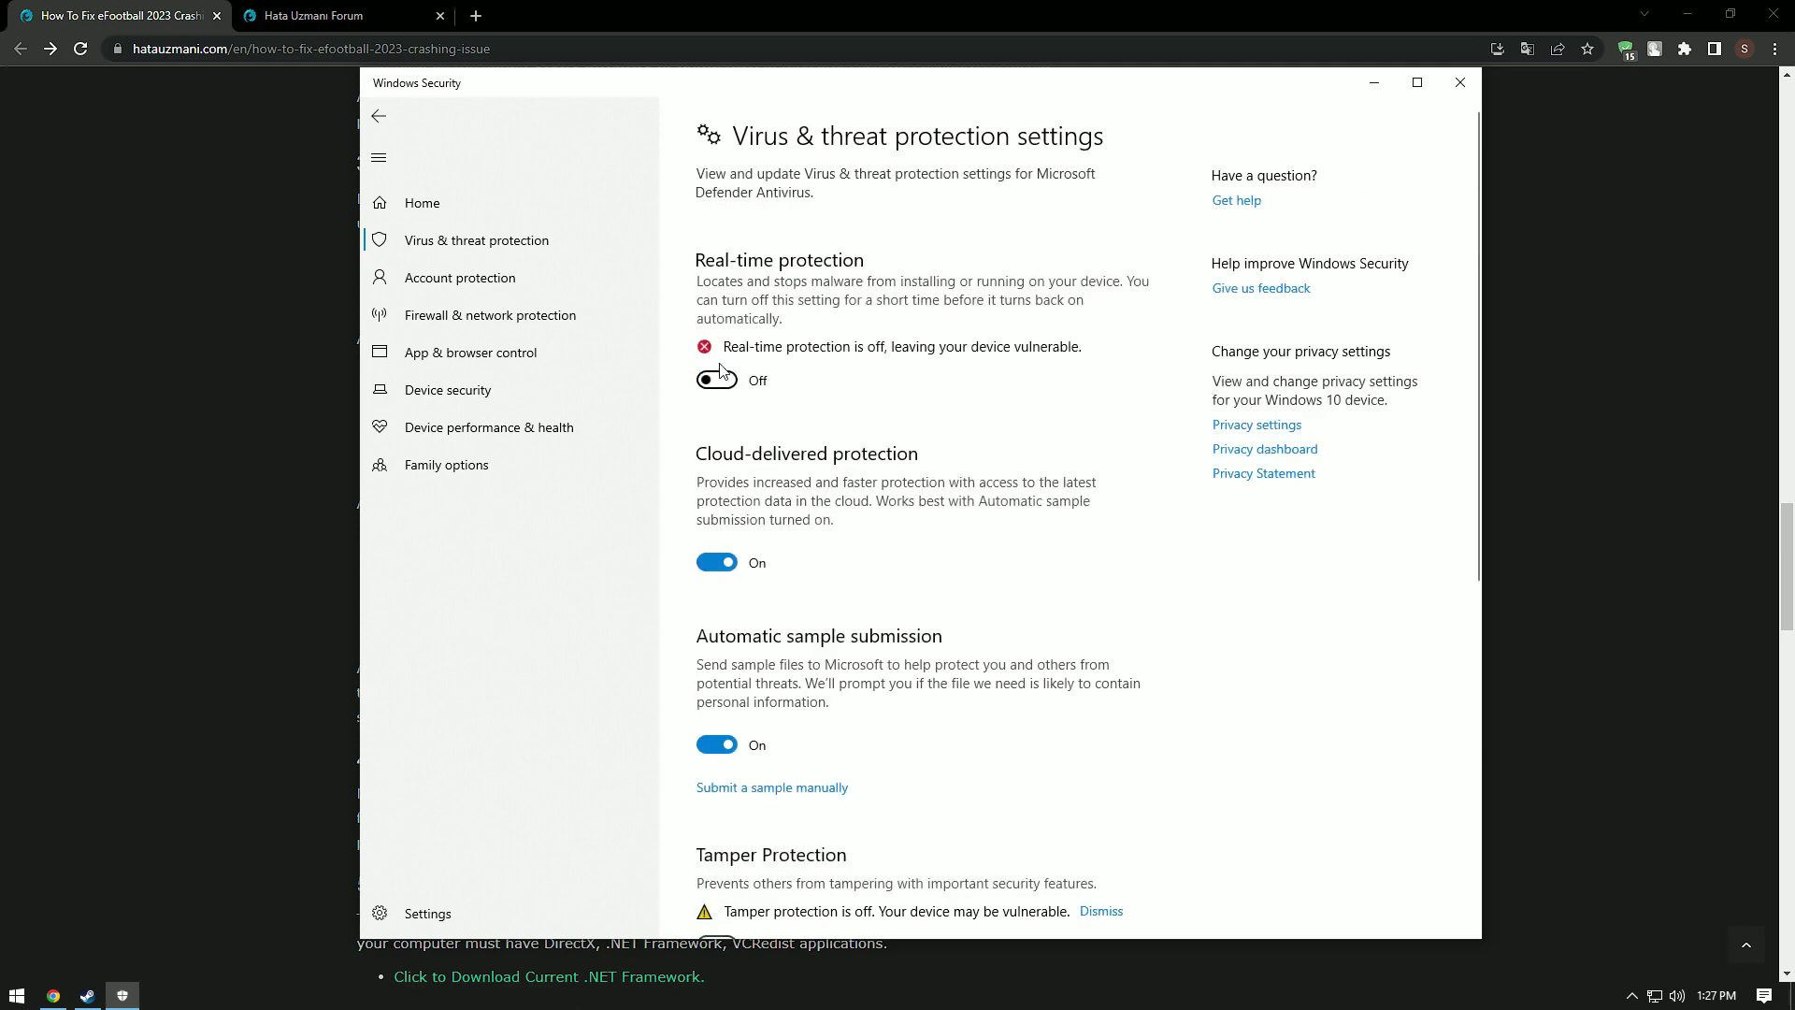
pyautogui.scroll(-5, 783, 395)
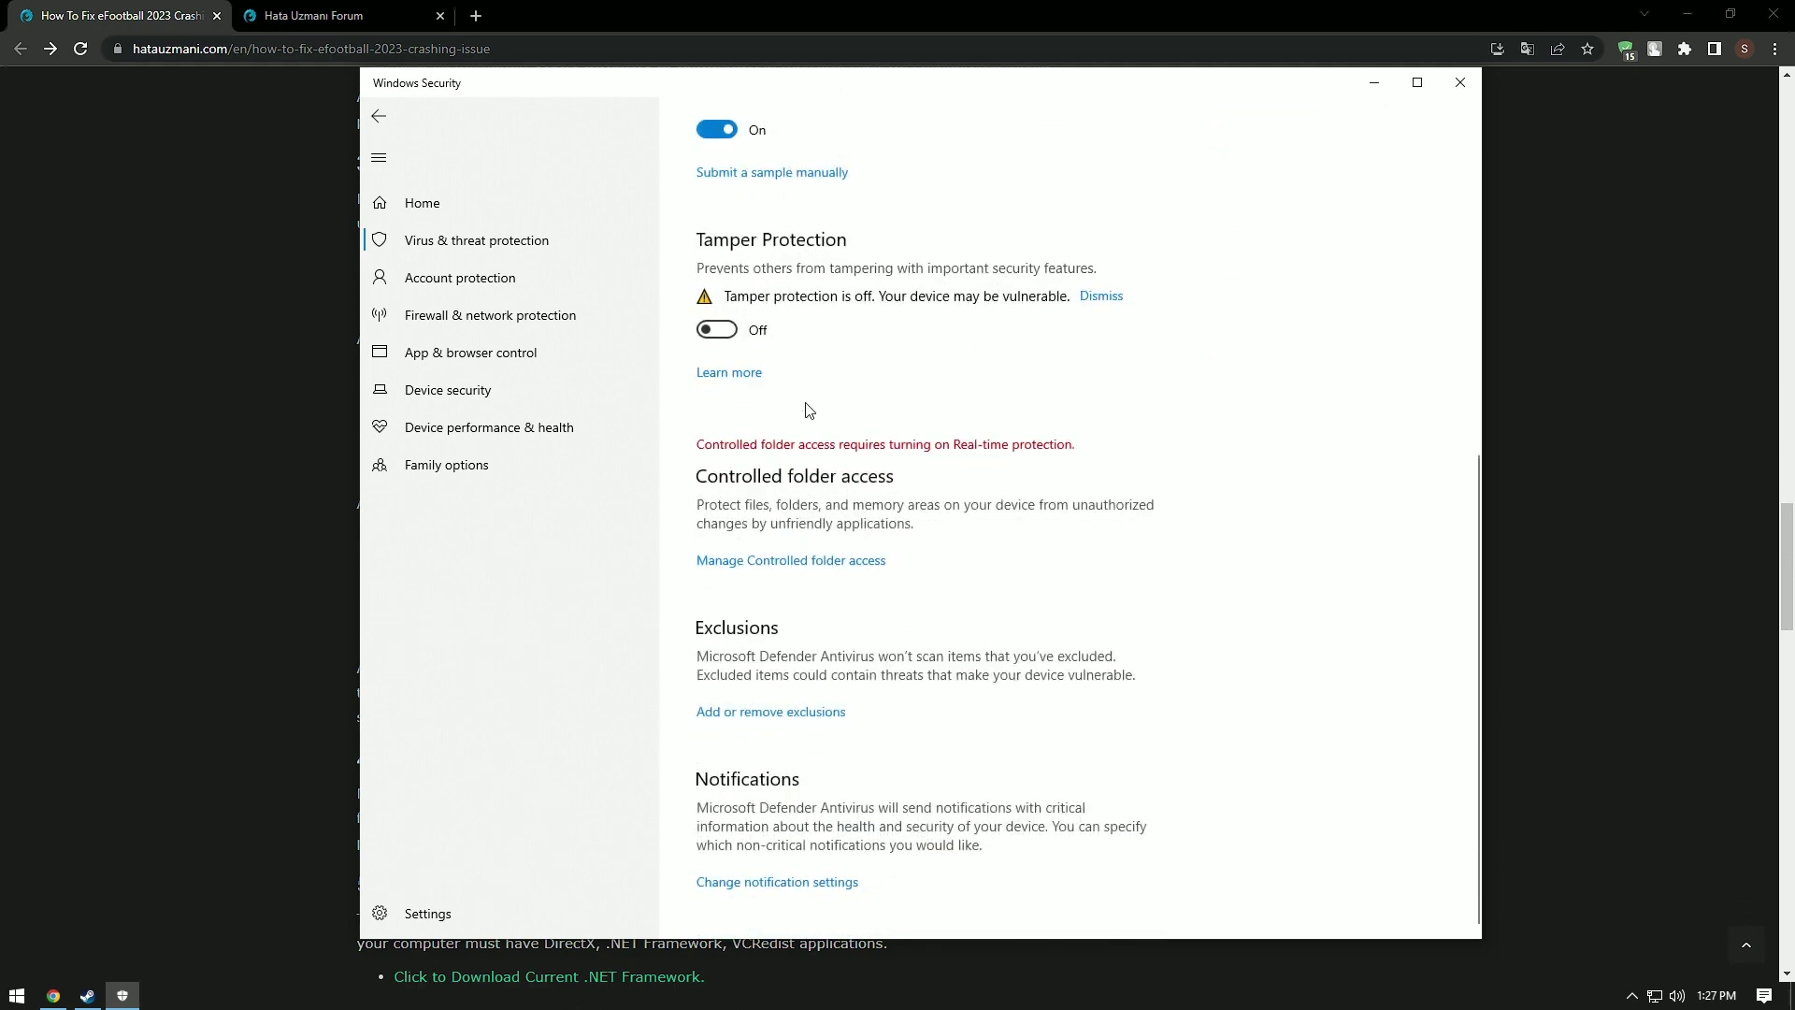
# Start a folder exclusion and copy eFootball's install path from Steam's Local Files Browse.
pyautogui.click(791, 713)
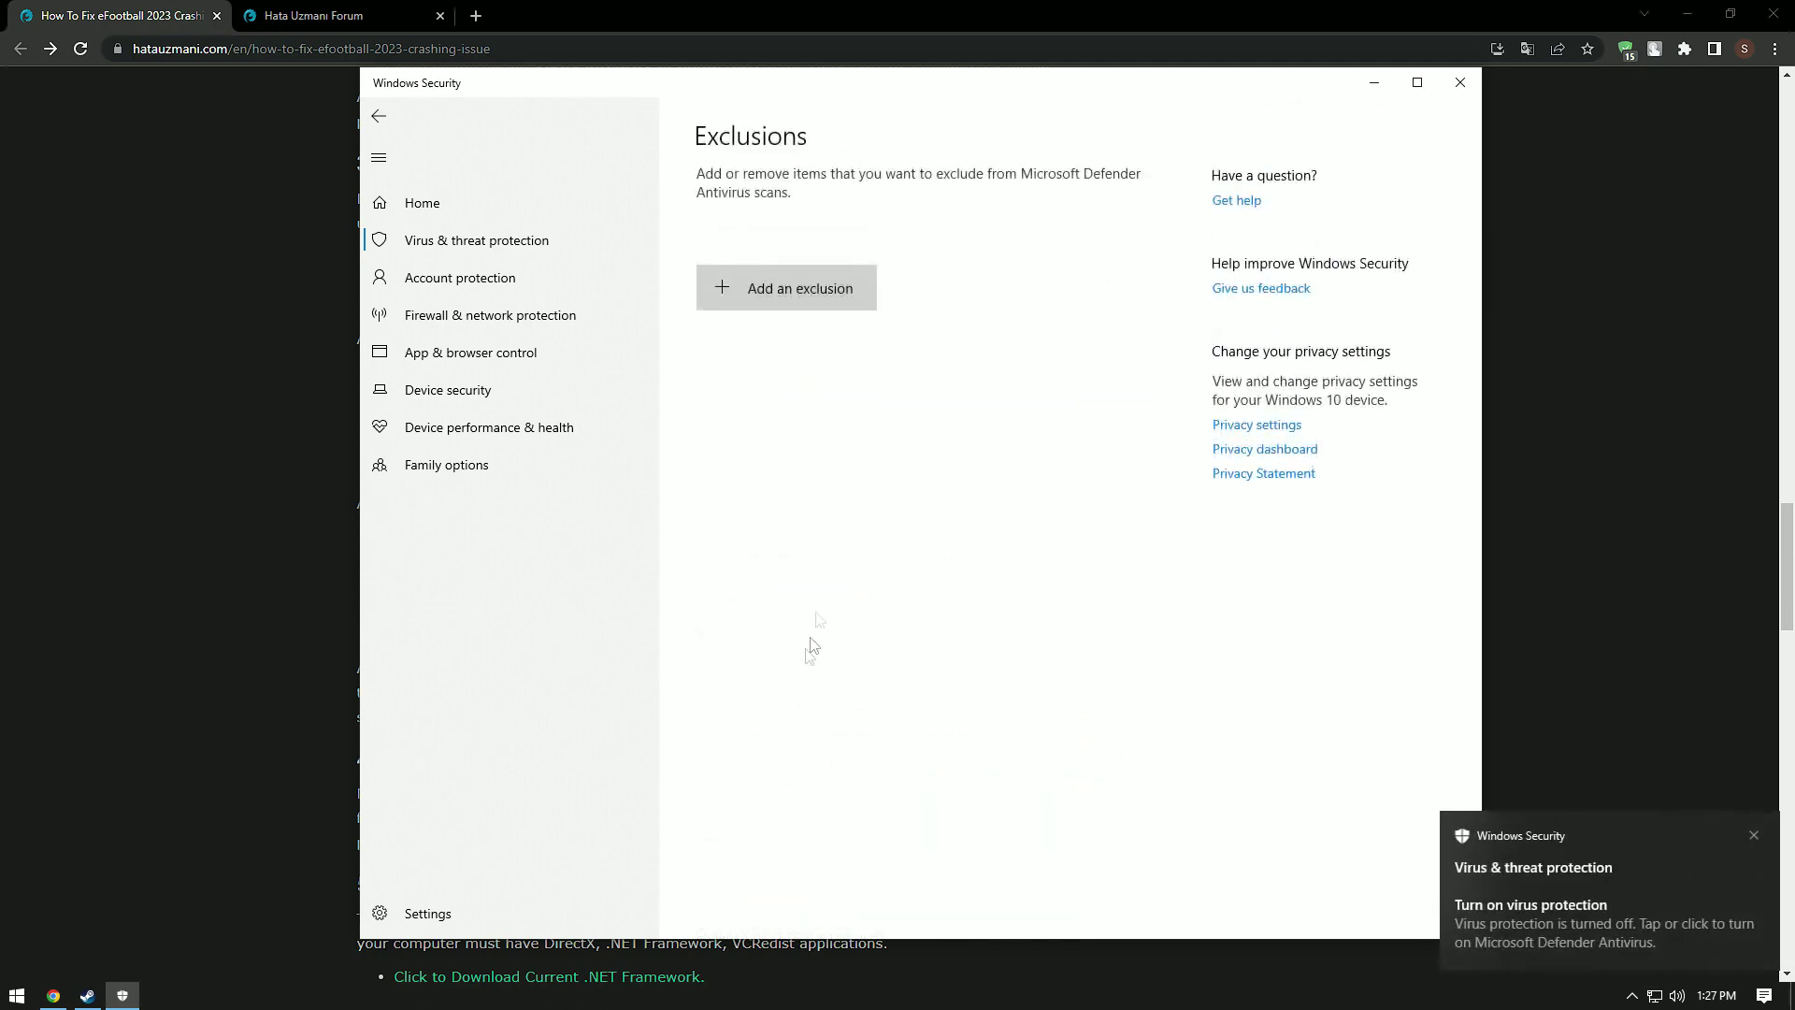
pyautogui.click(840, 288)
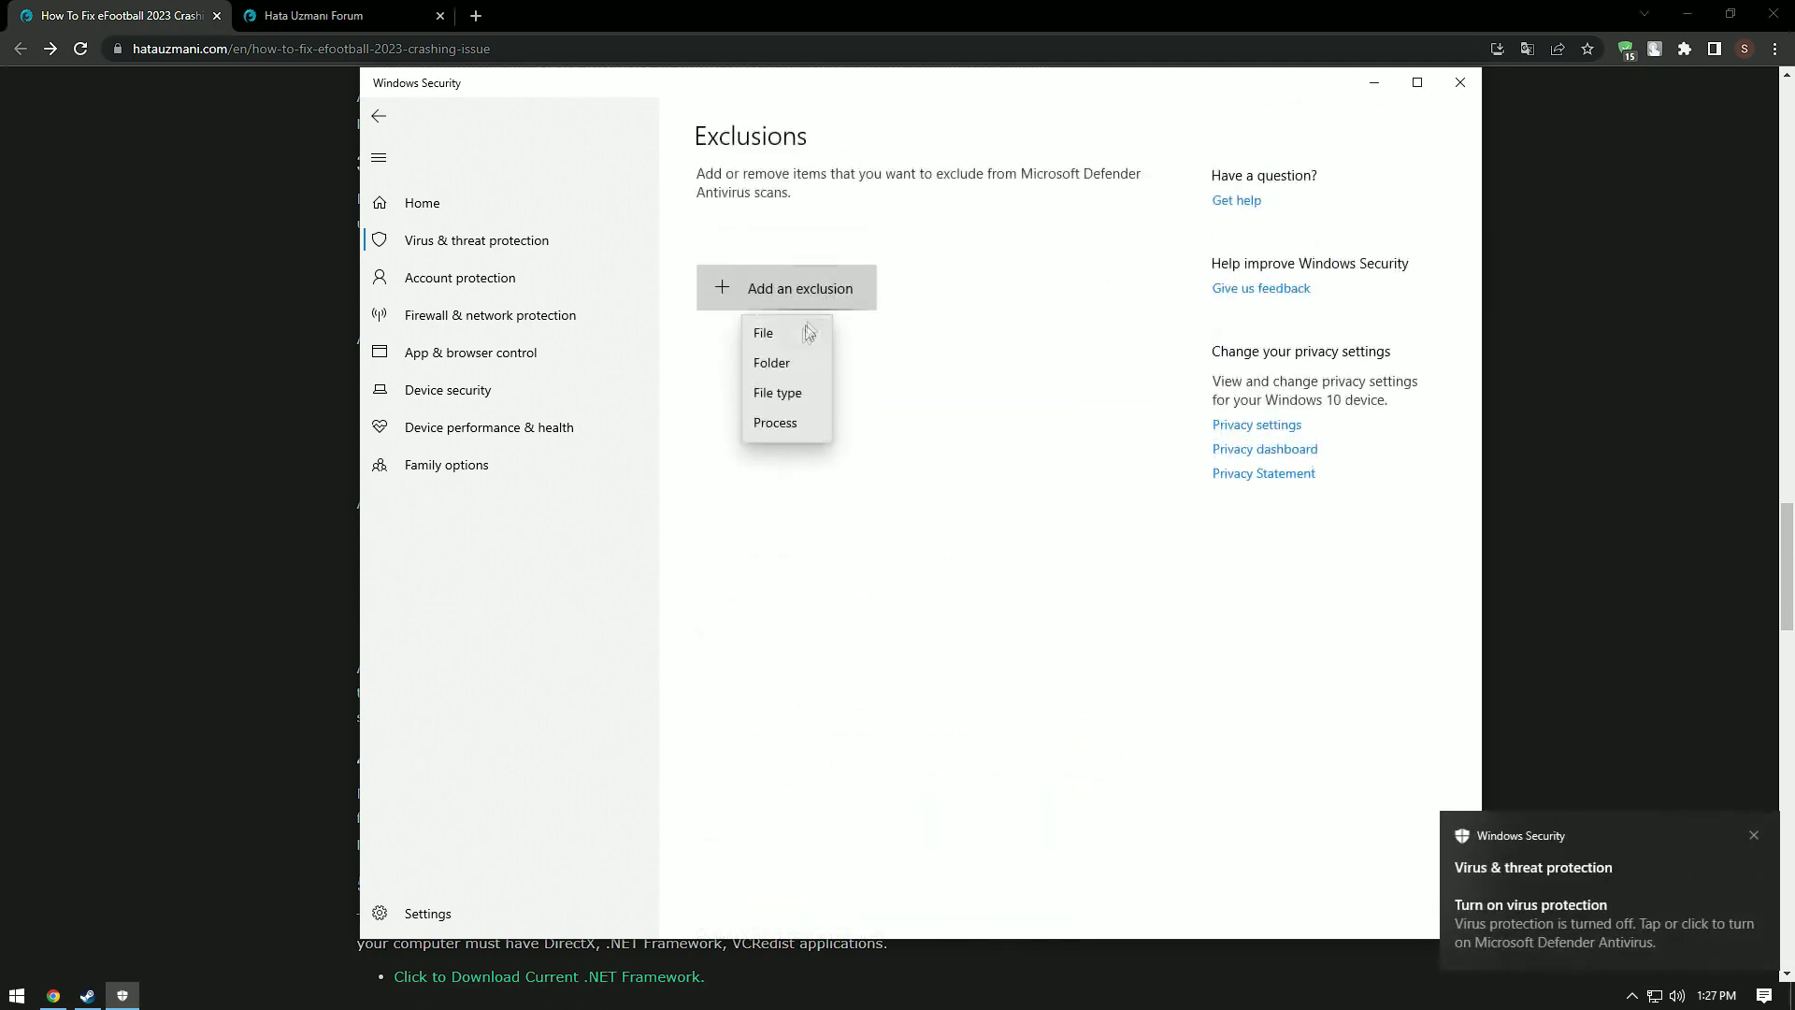
pyautogui.click(783, 360)
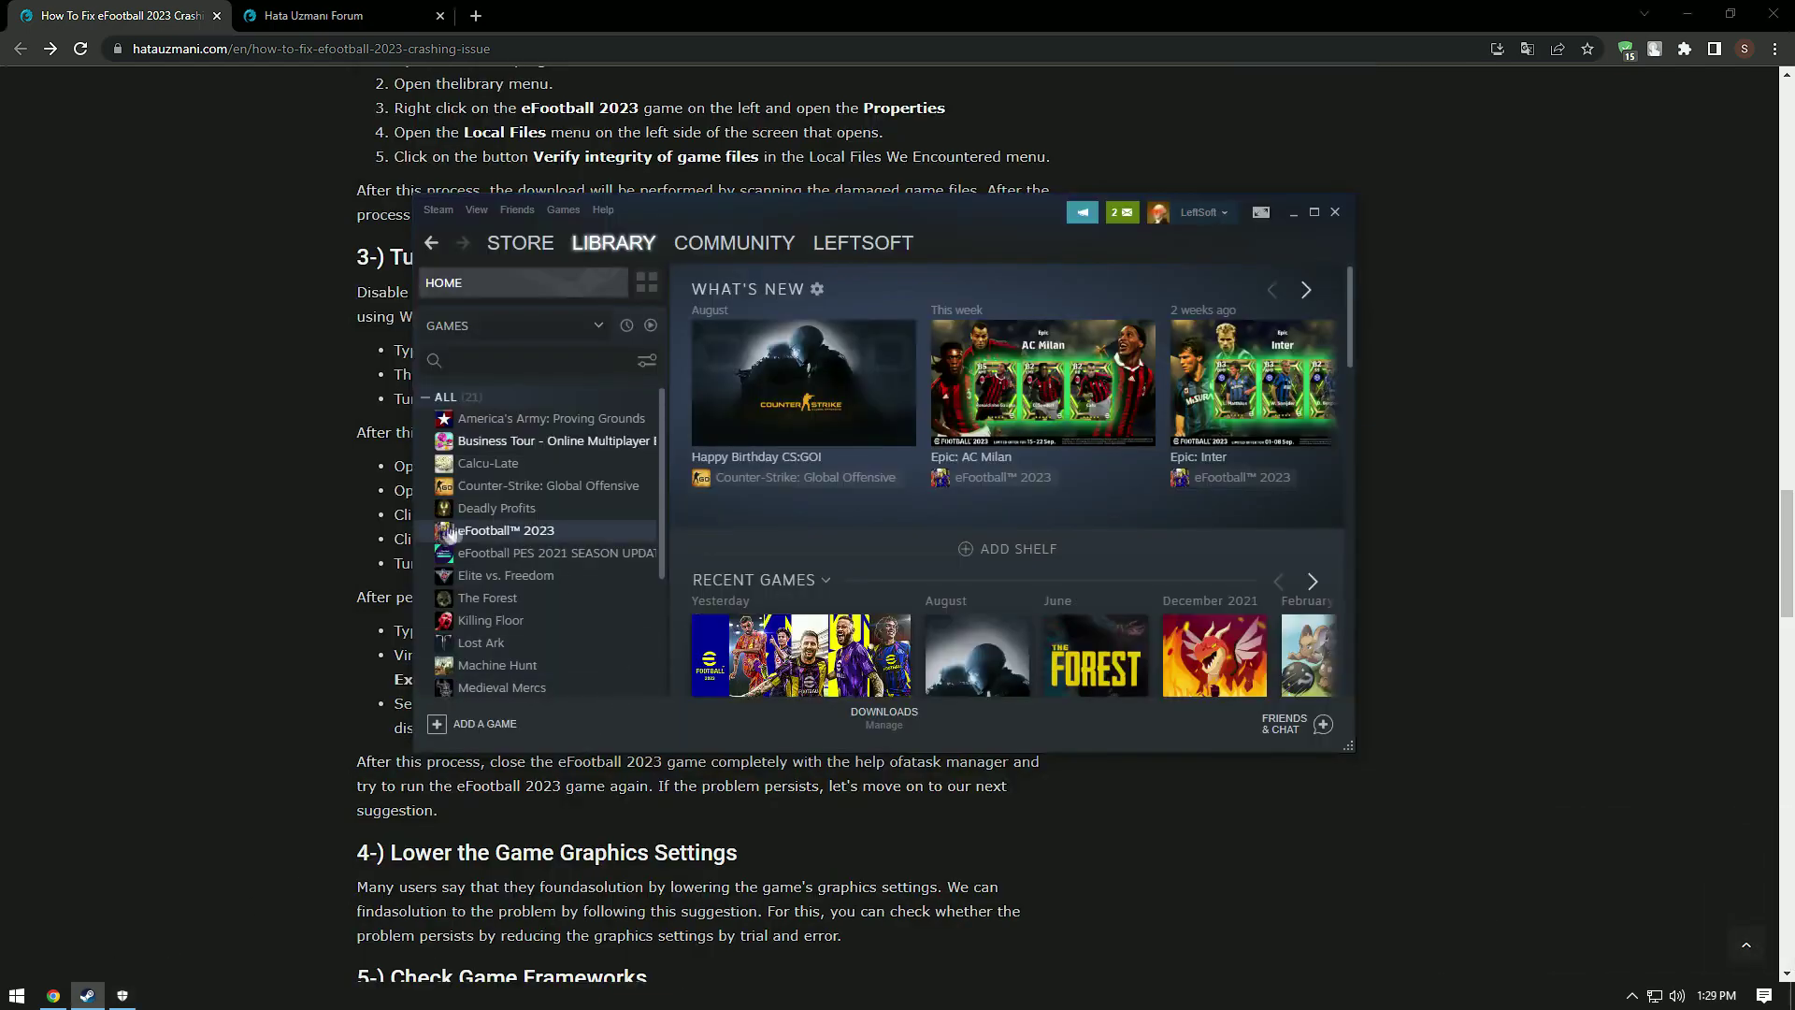
pyautogui.rightClick(521, 531)
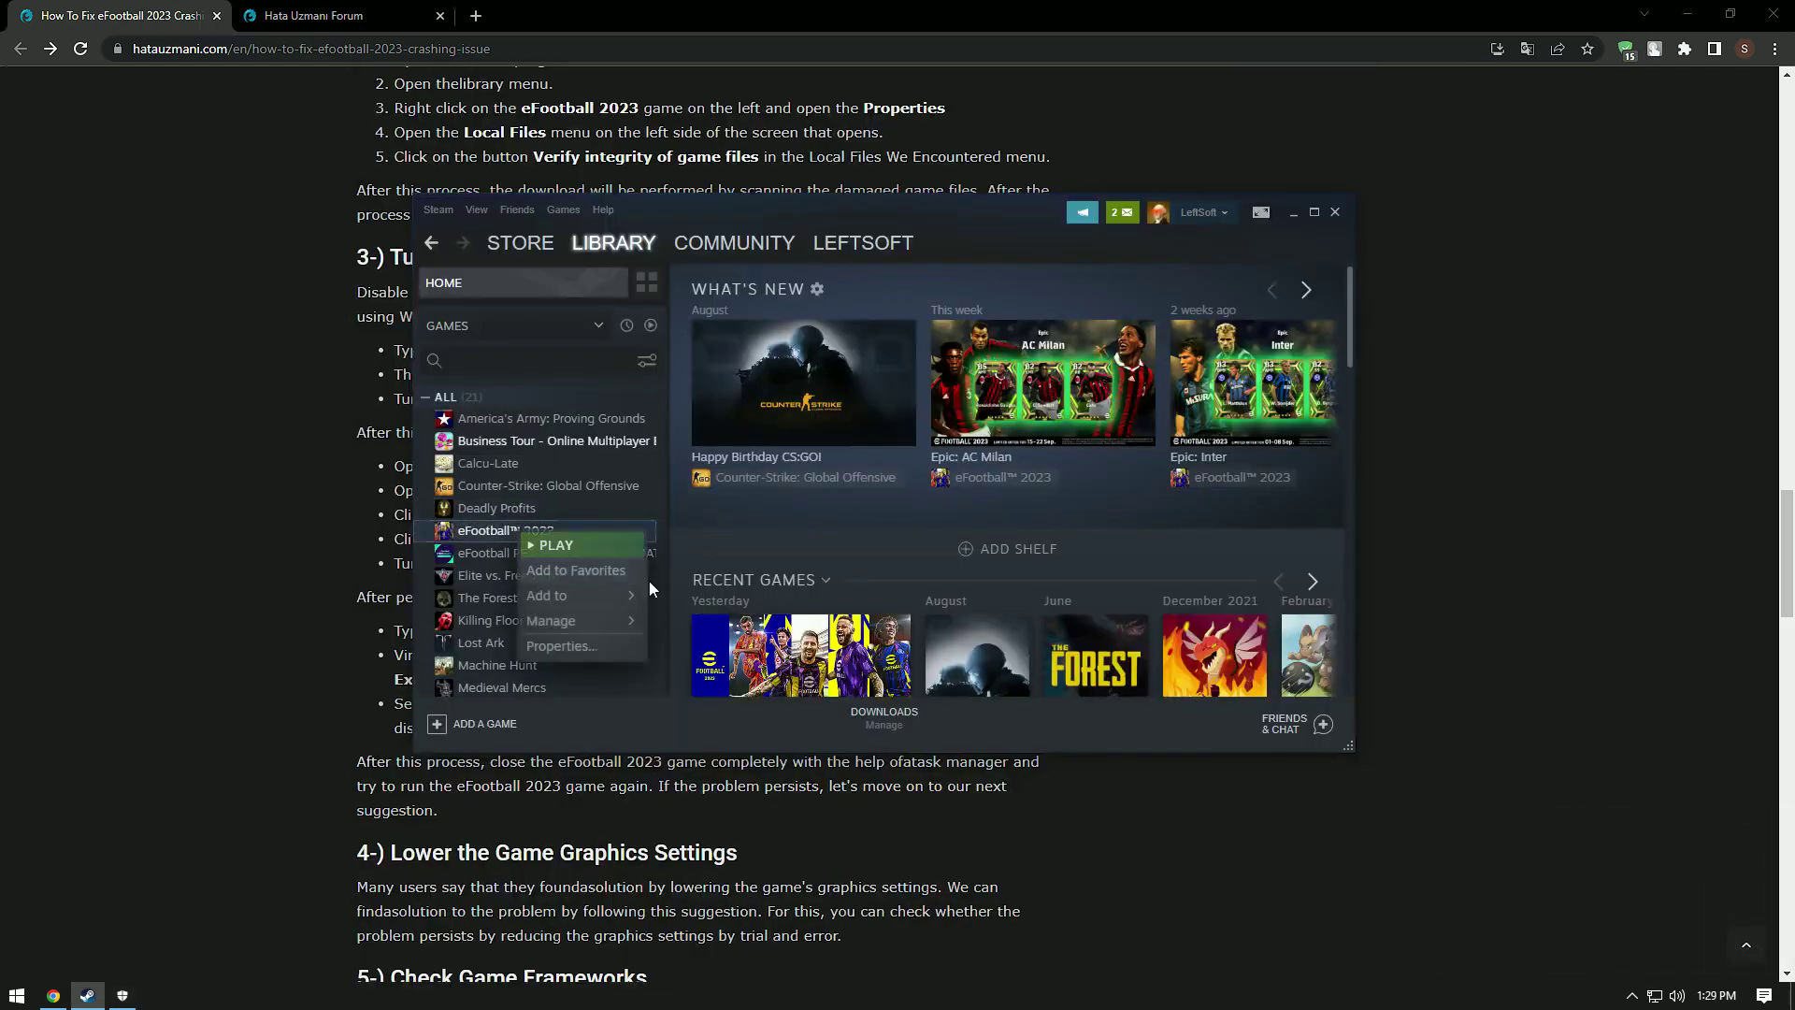
pyautogui.click(582, 646)
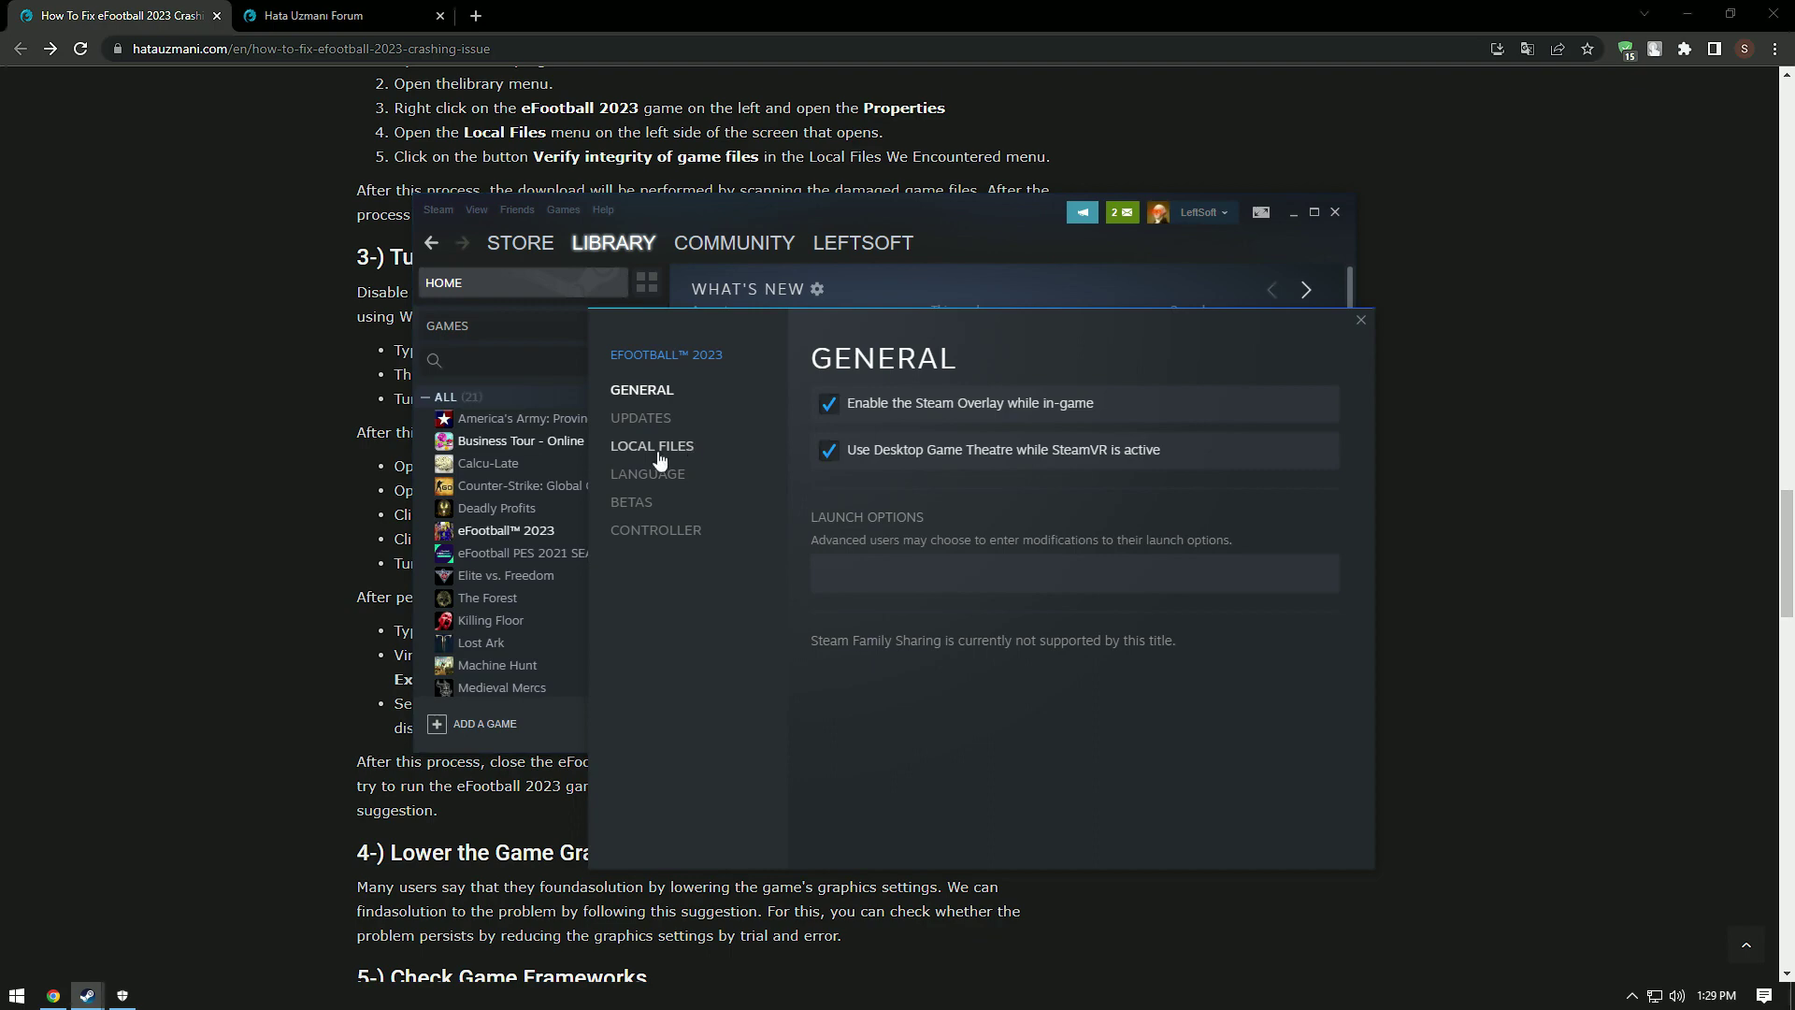
pyautogui.click(673, 449)
pyautogui.click(1212, 404)
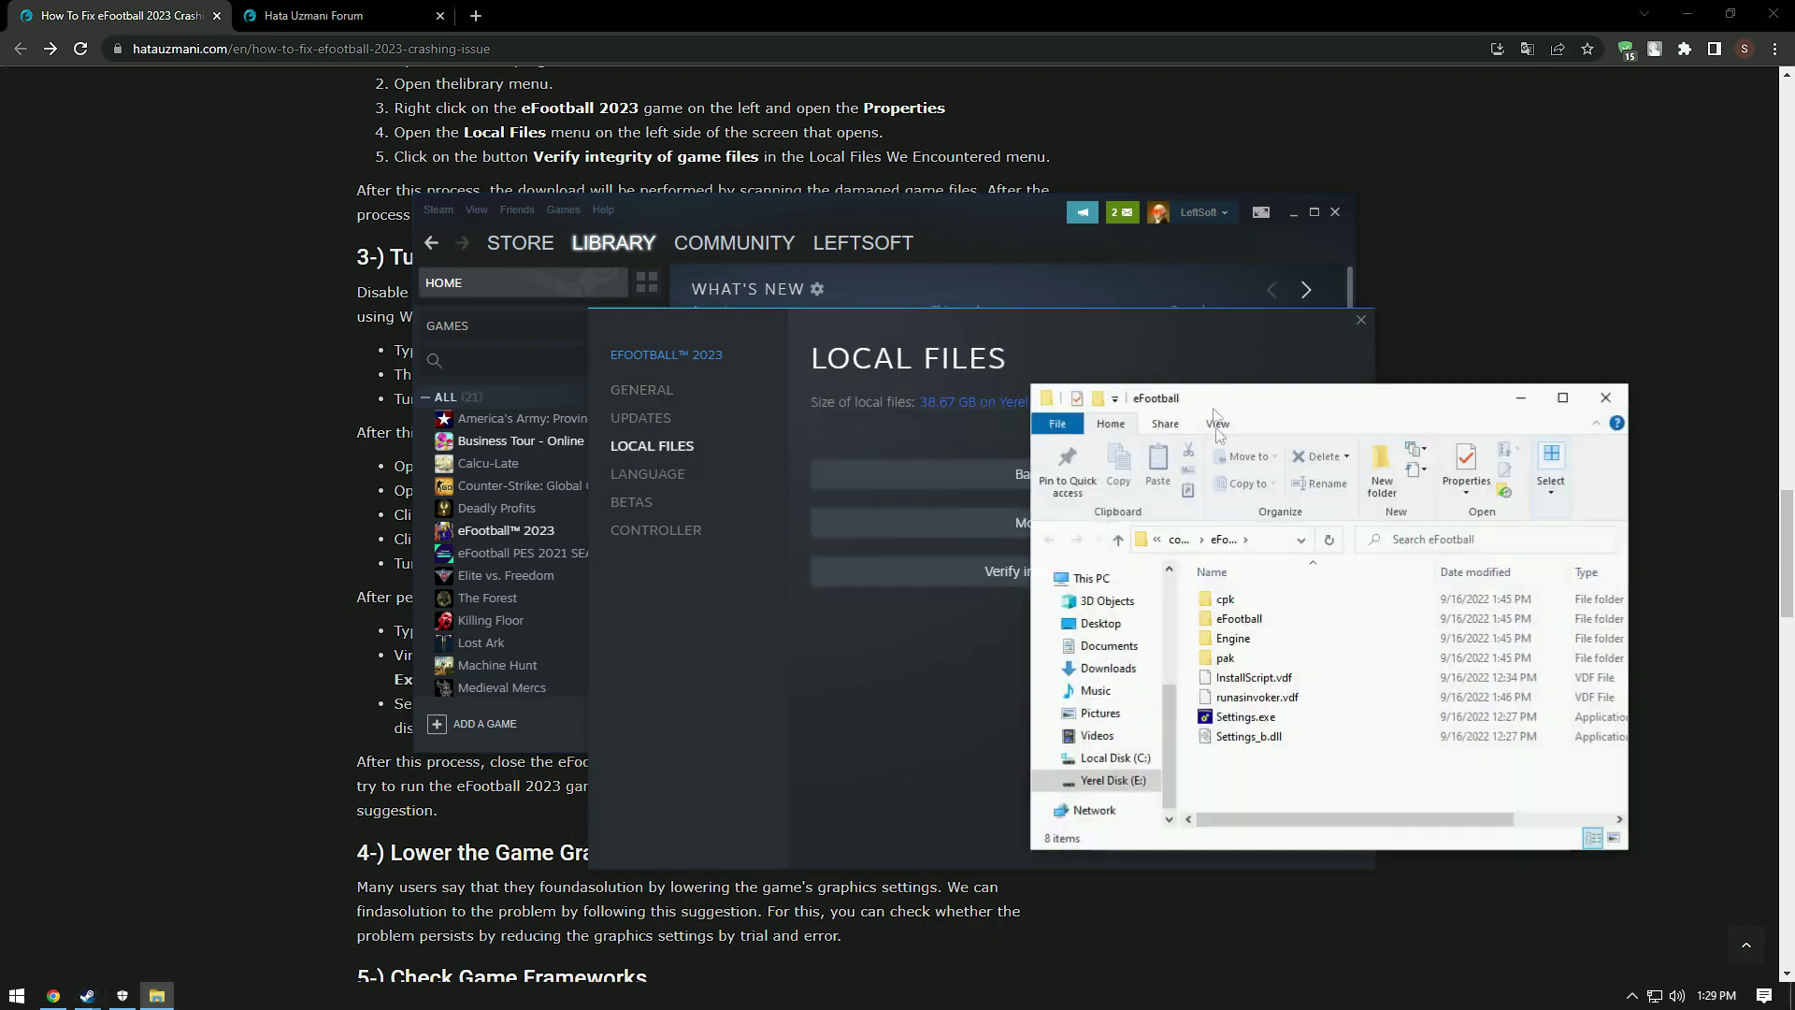
pyautogui.click(1264, 543)
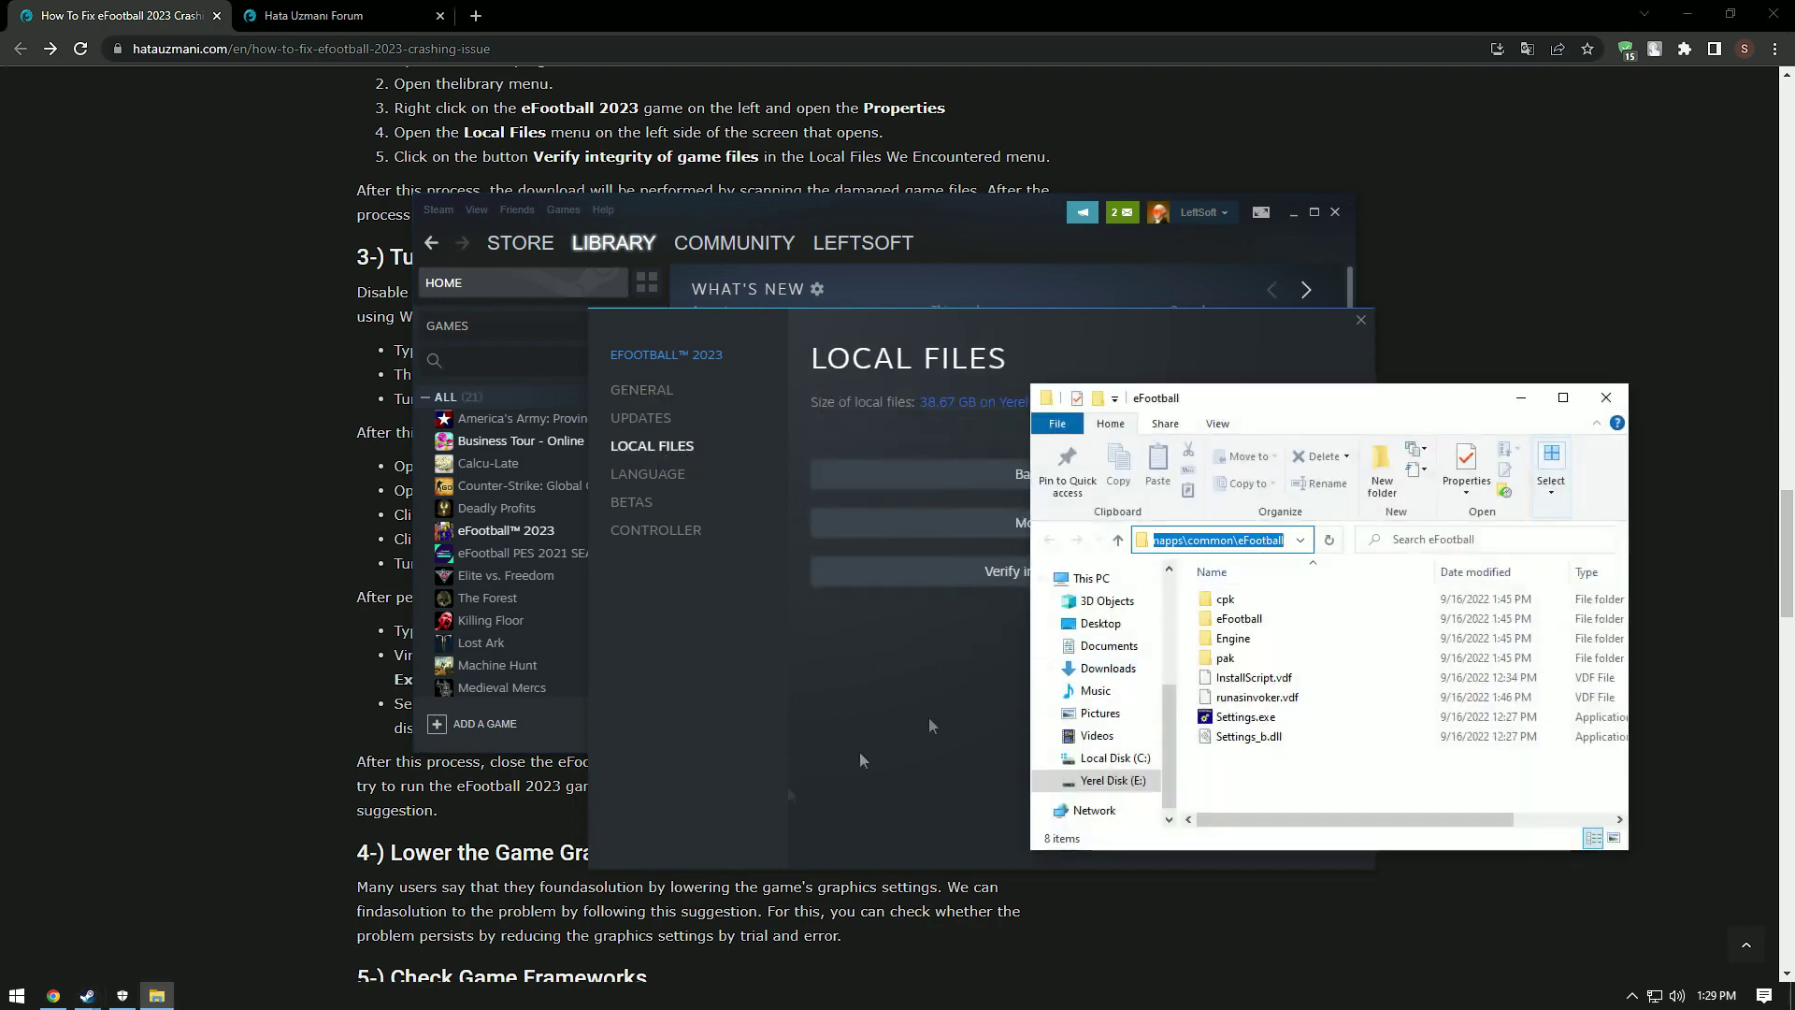
# Paste E:\SteamLibrary\steamapps\common\eFootball into the folder picker and add it as an exclusion.
pyautogui.click(122, 995)
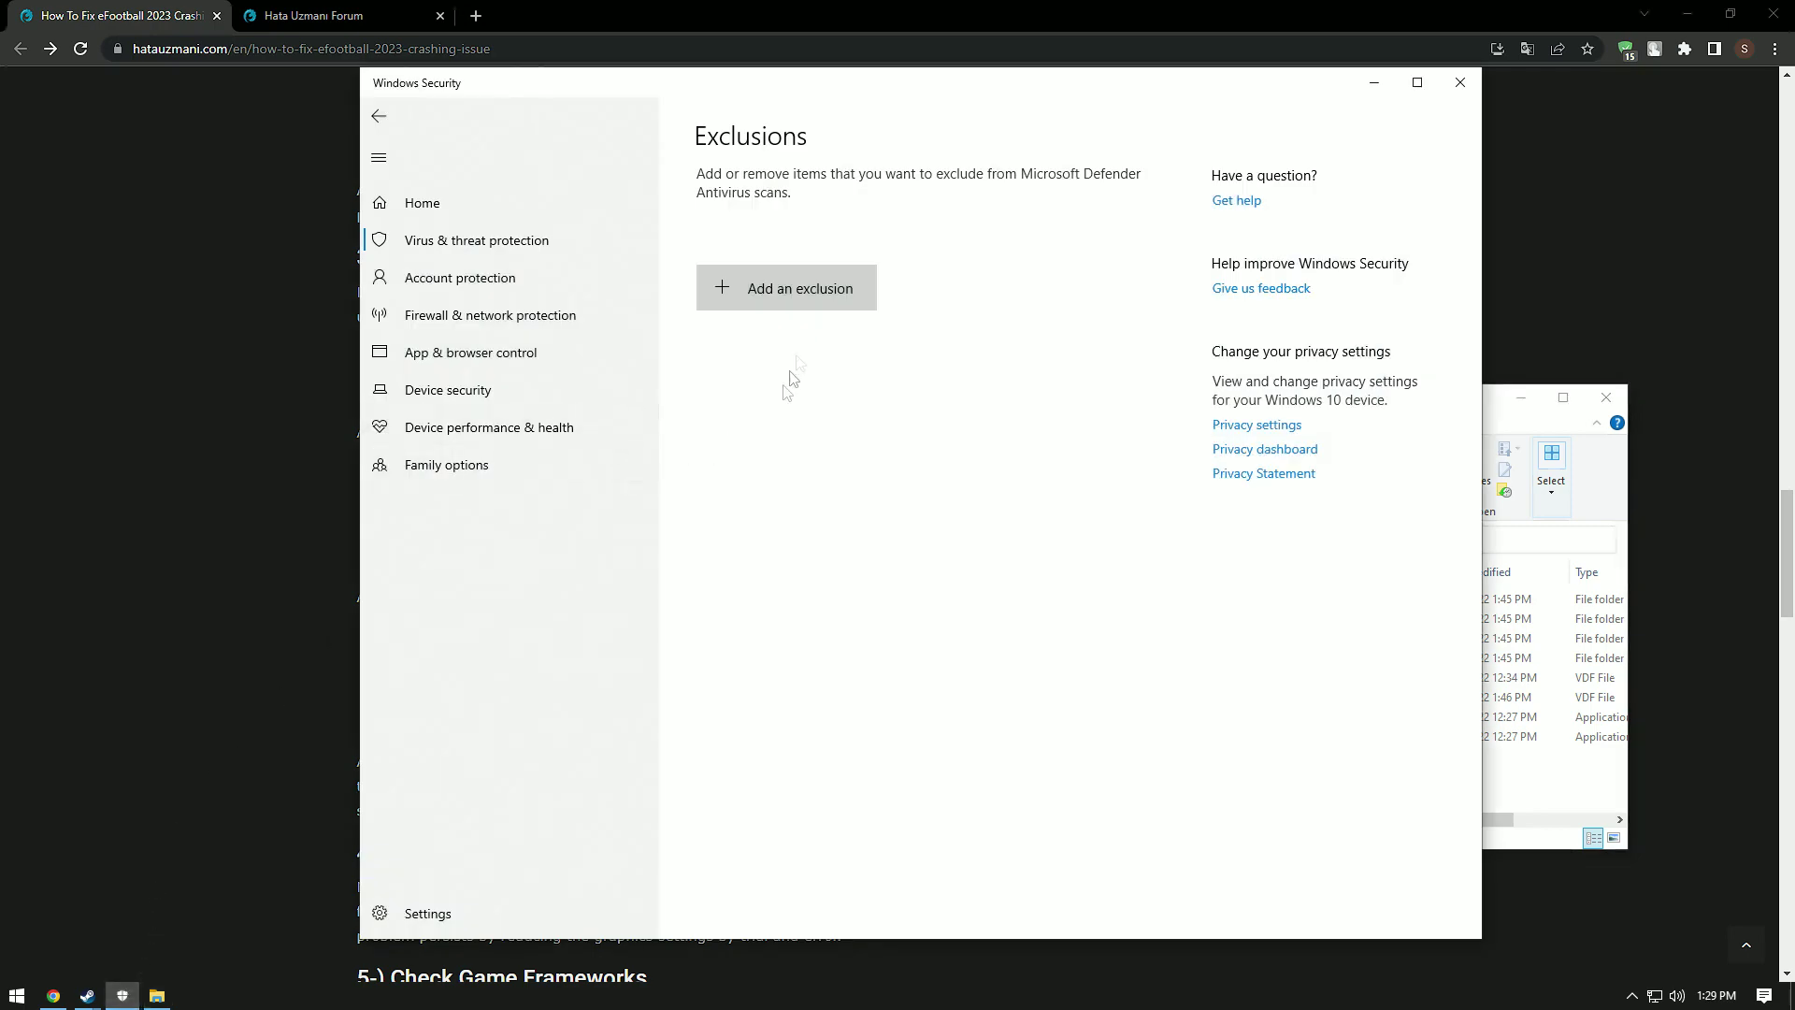
pyautogui.click(813, 292)
pyautogui.click(814, 376)
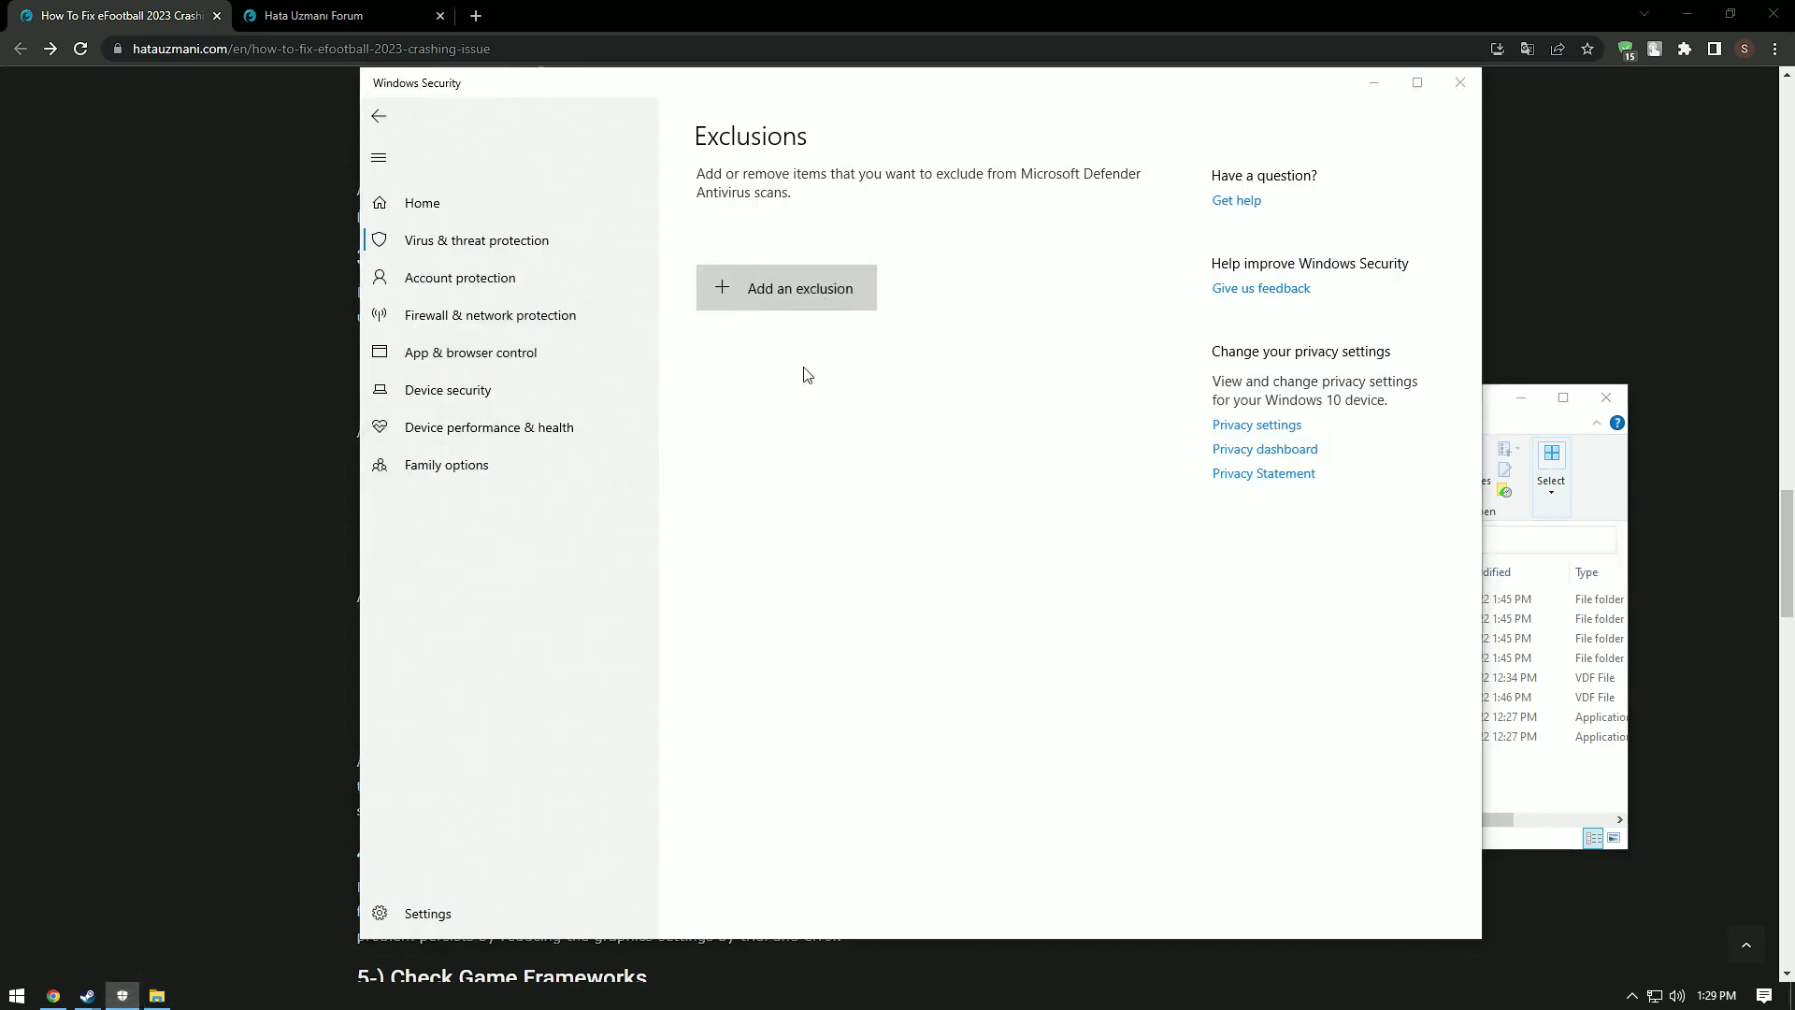
pyautogui.click(697, 116)
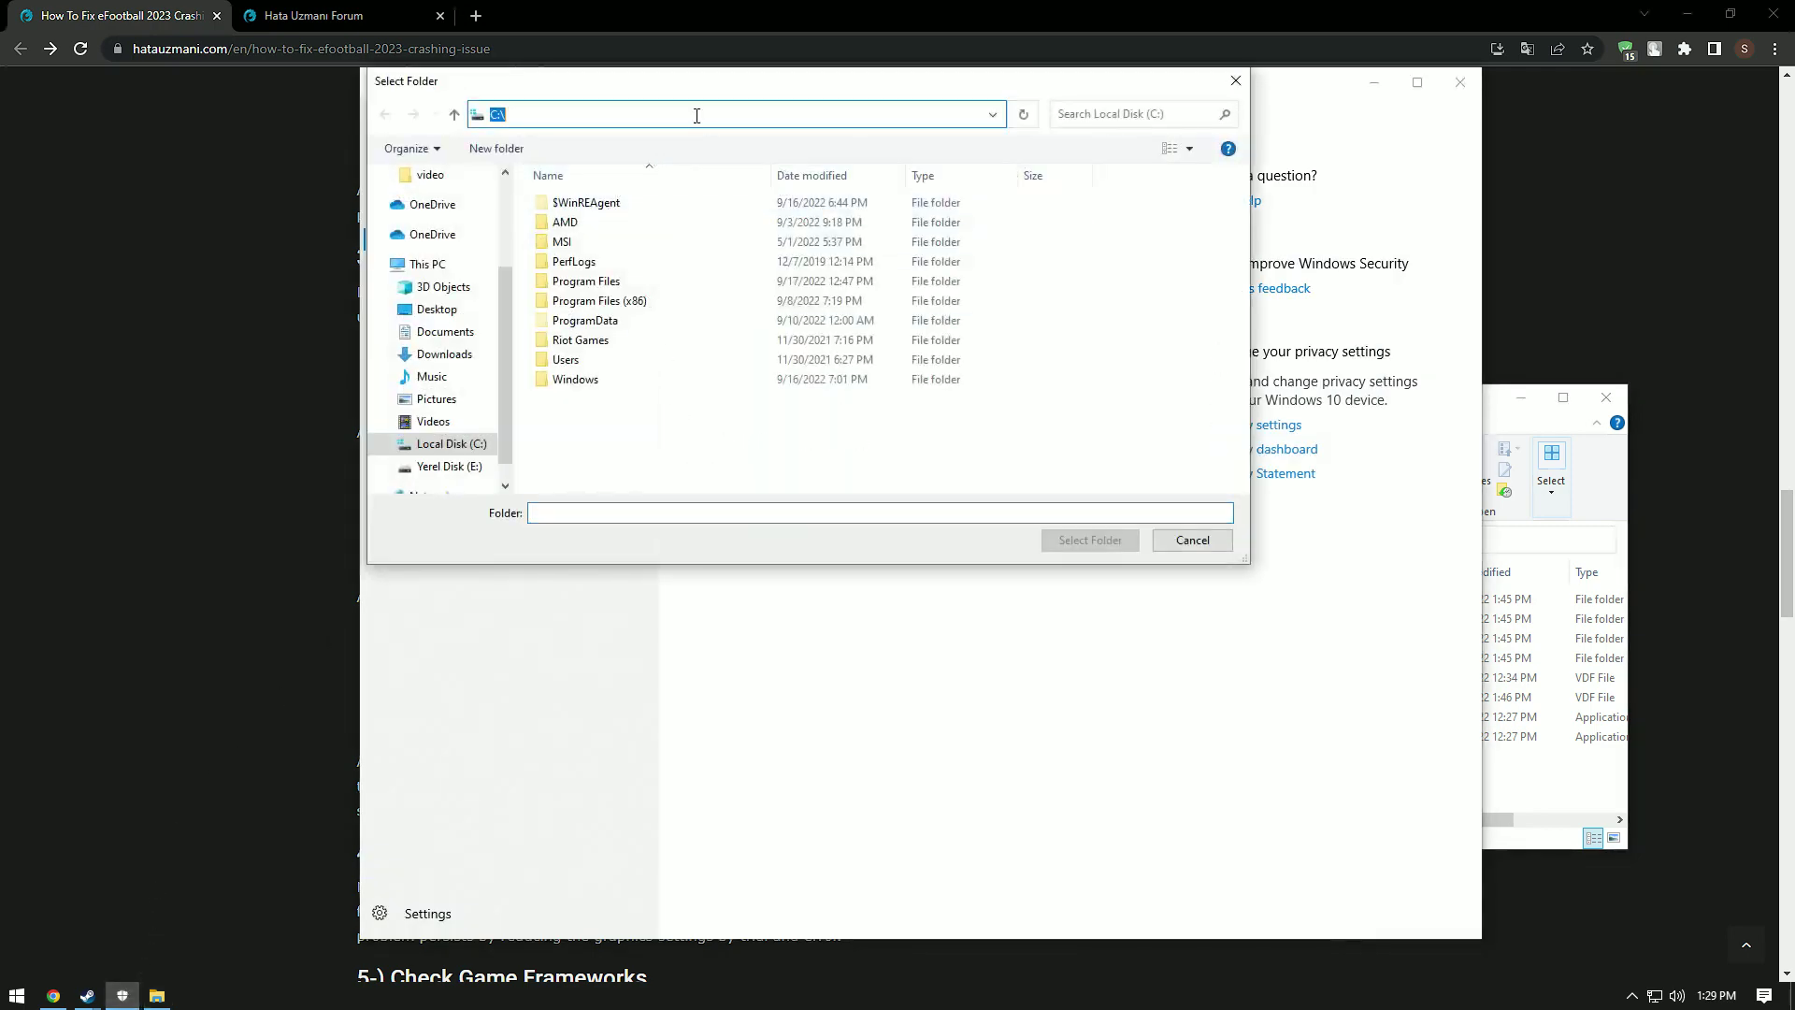
pyautogui.write('E:\\SteamLibrary\\steamapps\\common\\eFootball')
pyautogui.press('Return')
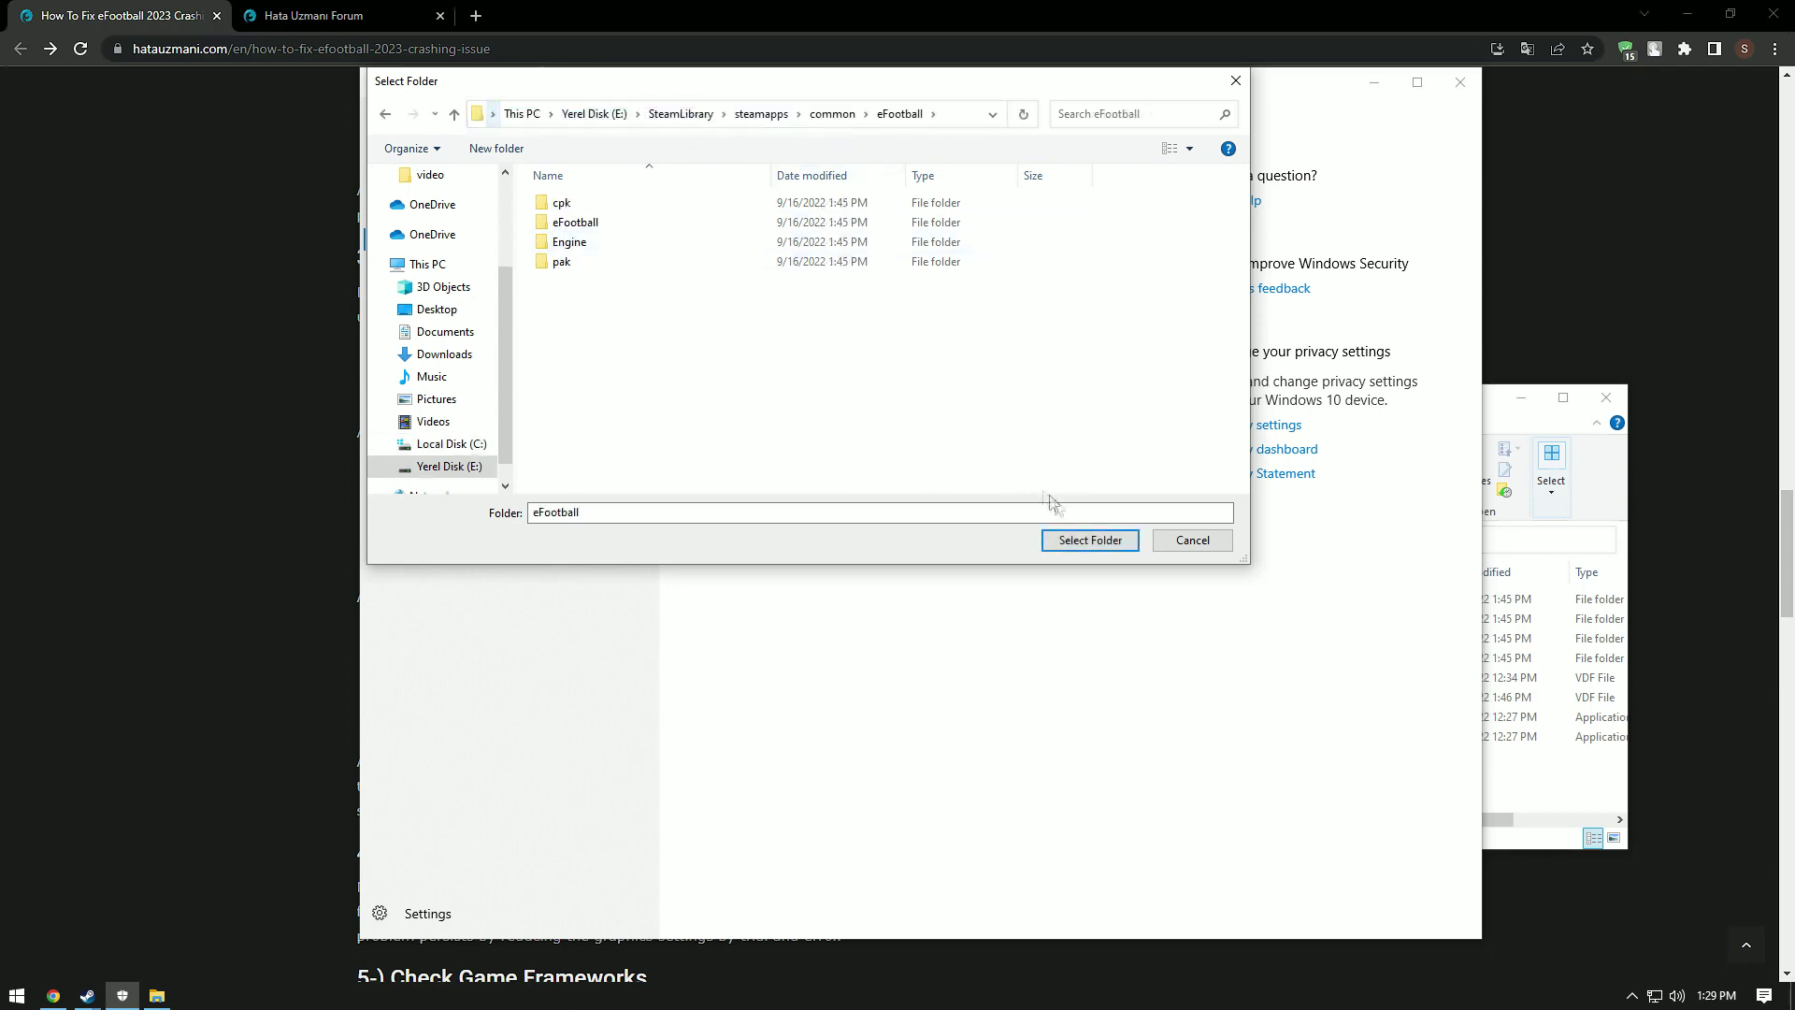
pyautogui.click(1094, 542)
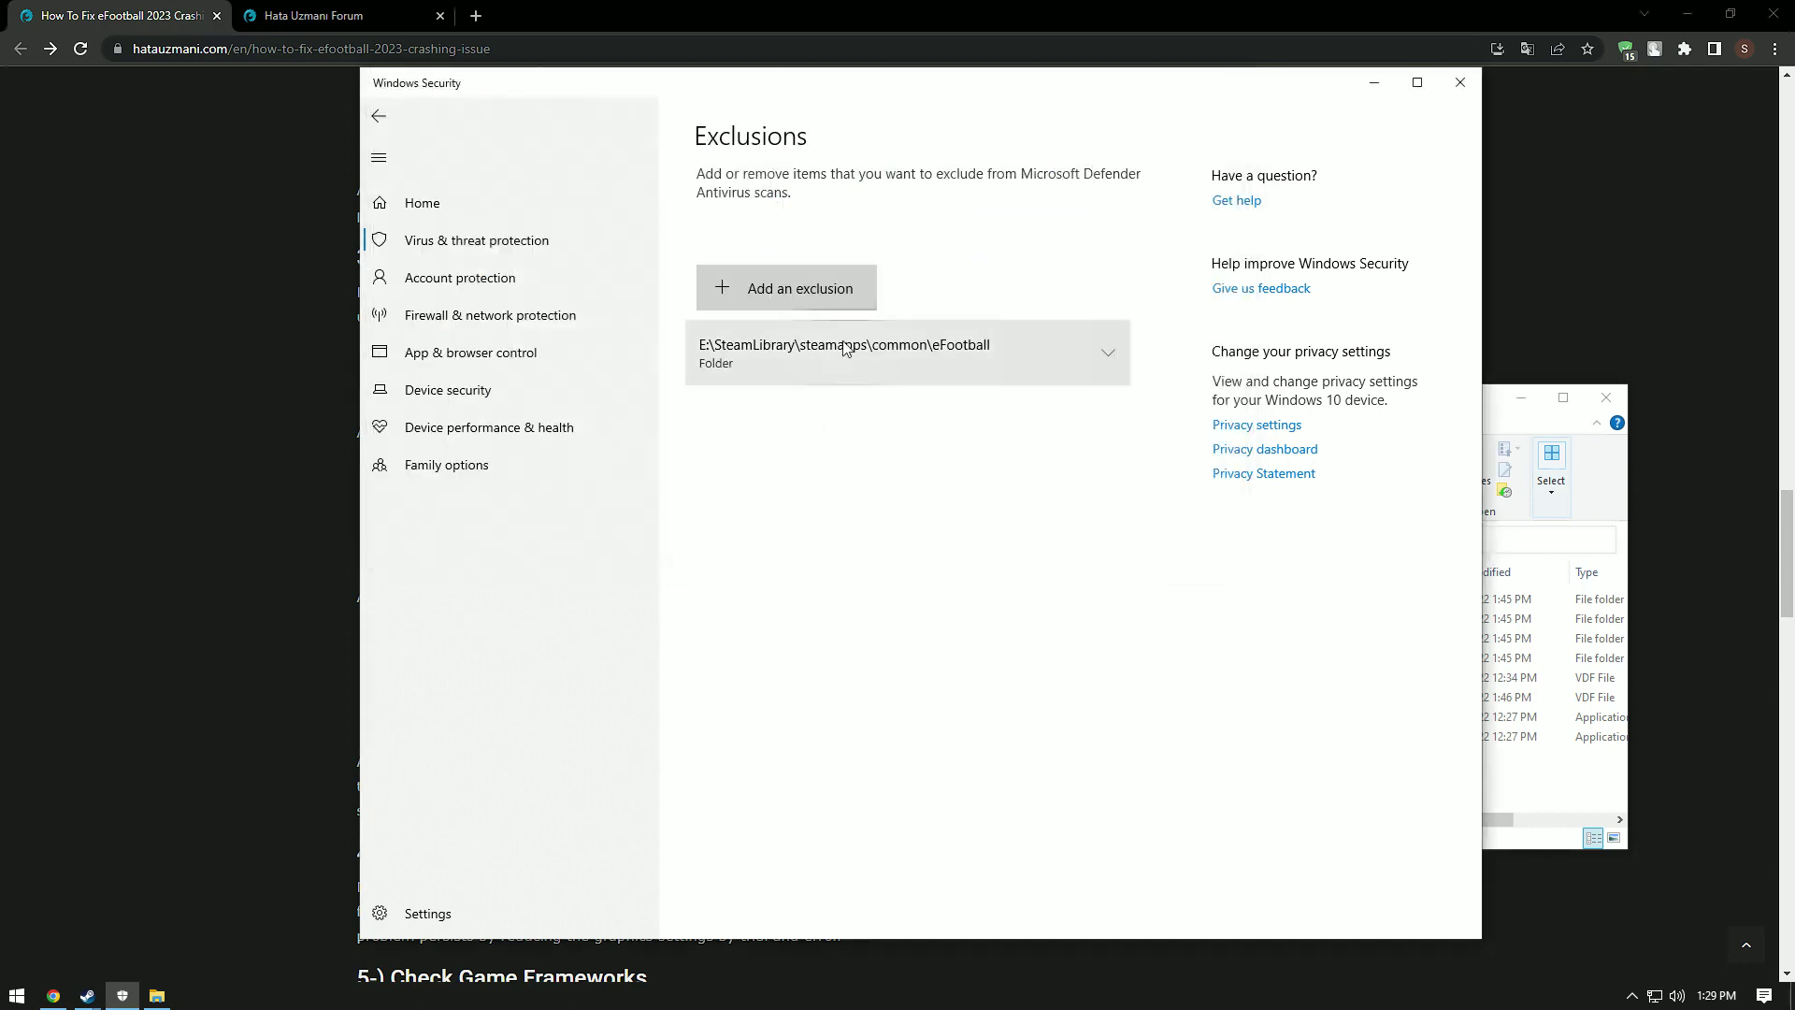
pyautogui.click(1460, 82)
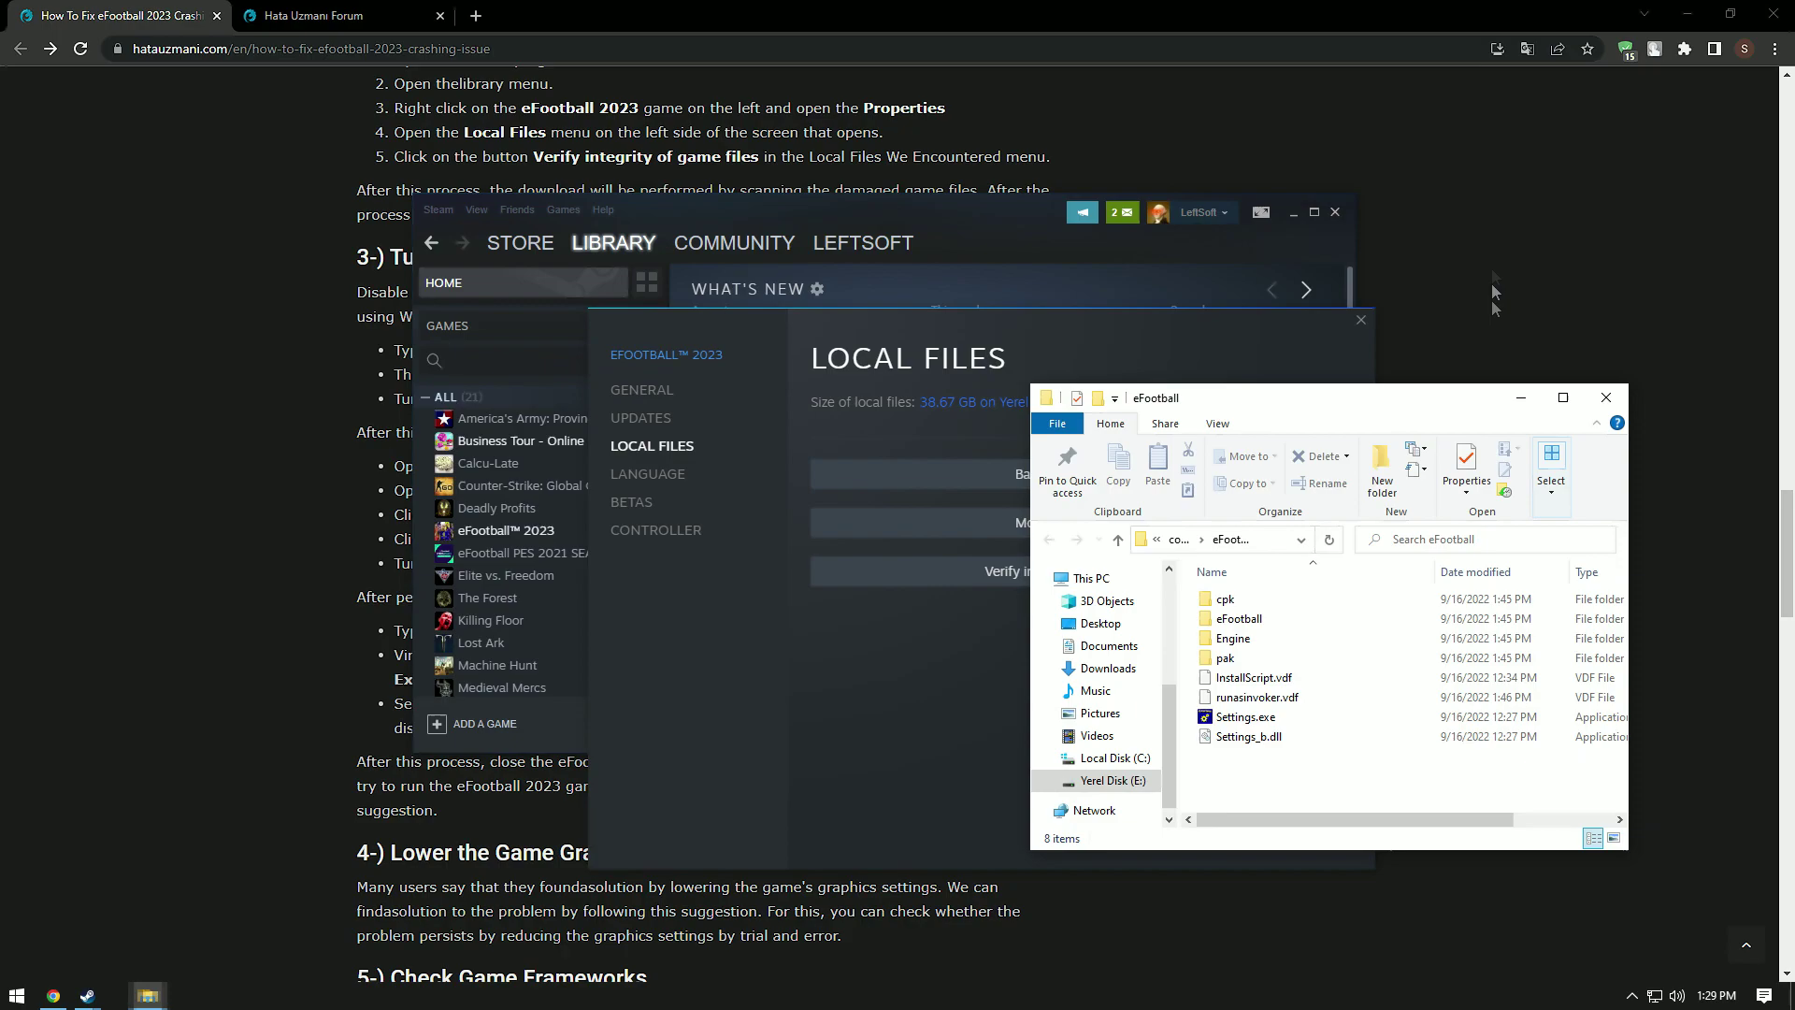
# Close Explorer and Steam Properties, then read sections 4 and 5 on graphics settings and frameworks.
pyautogui.click(1606, 400)
pyautogui.click(1361, 320)
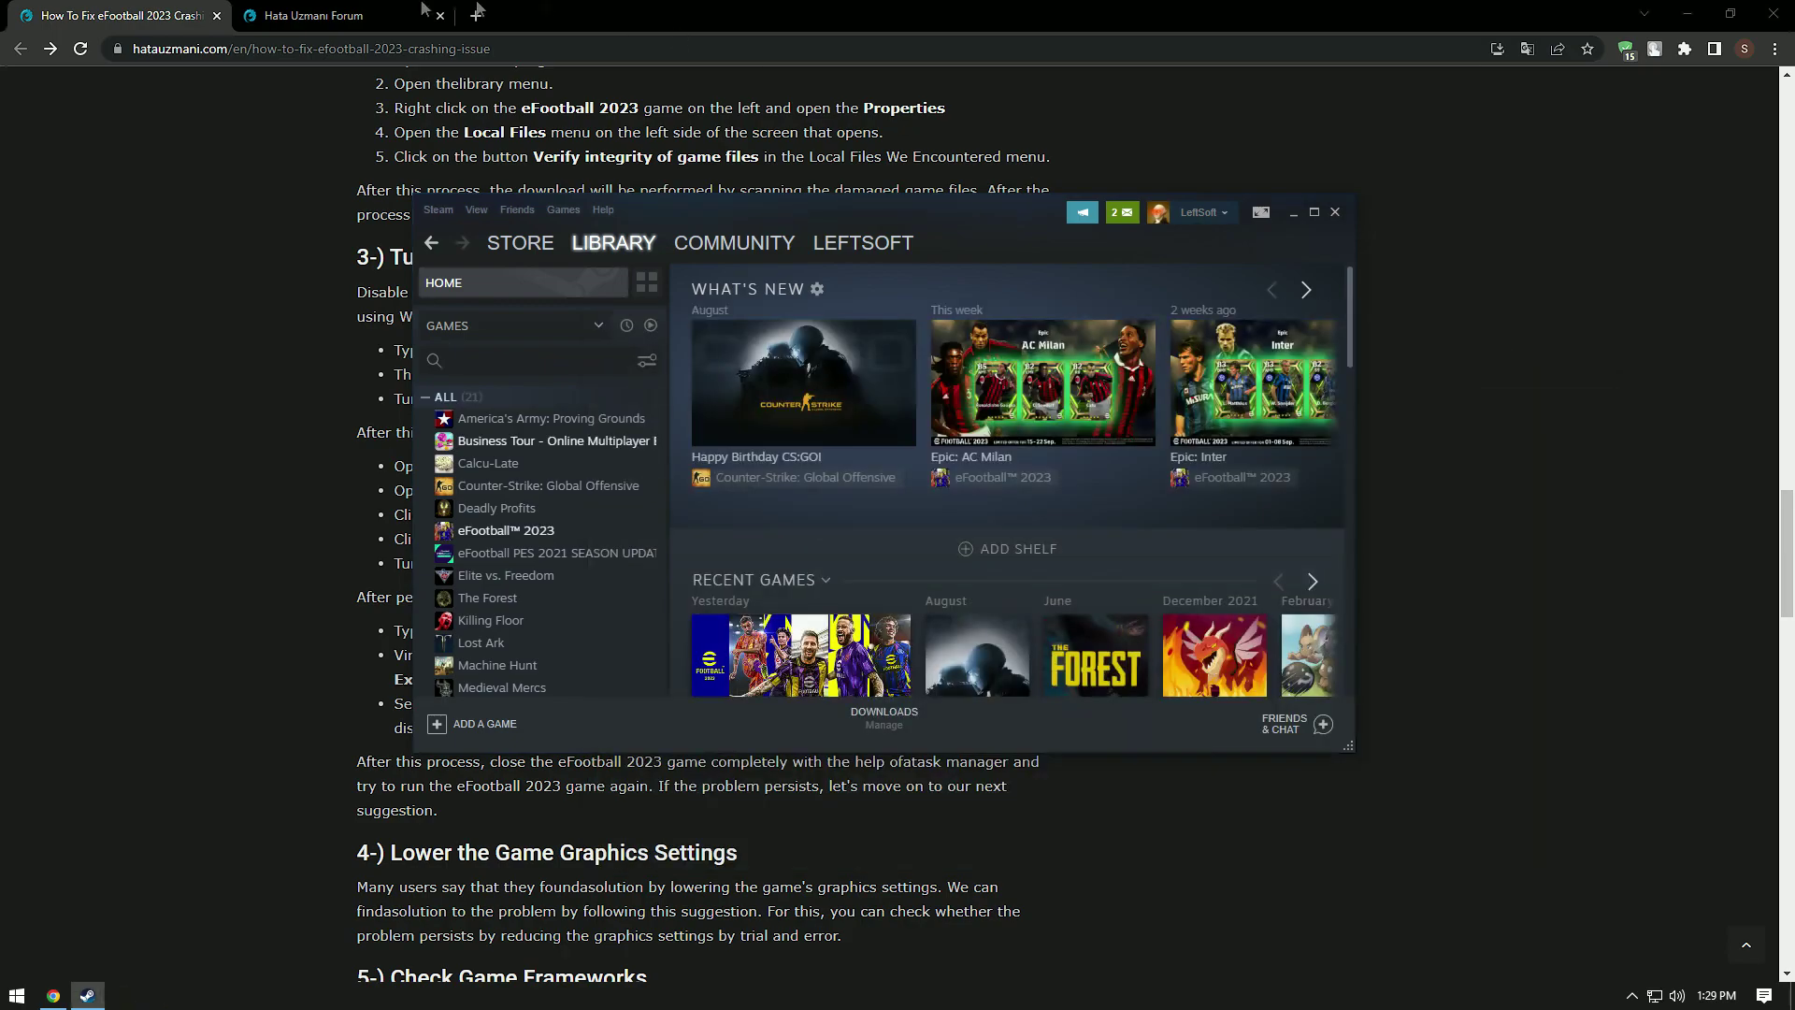
pyautogui.click(374, 357)
pyautogui.scroll(-3, 492, 357)
pyautogui.scroll(-2, 491, 357)
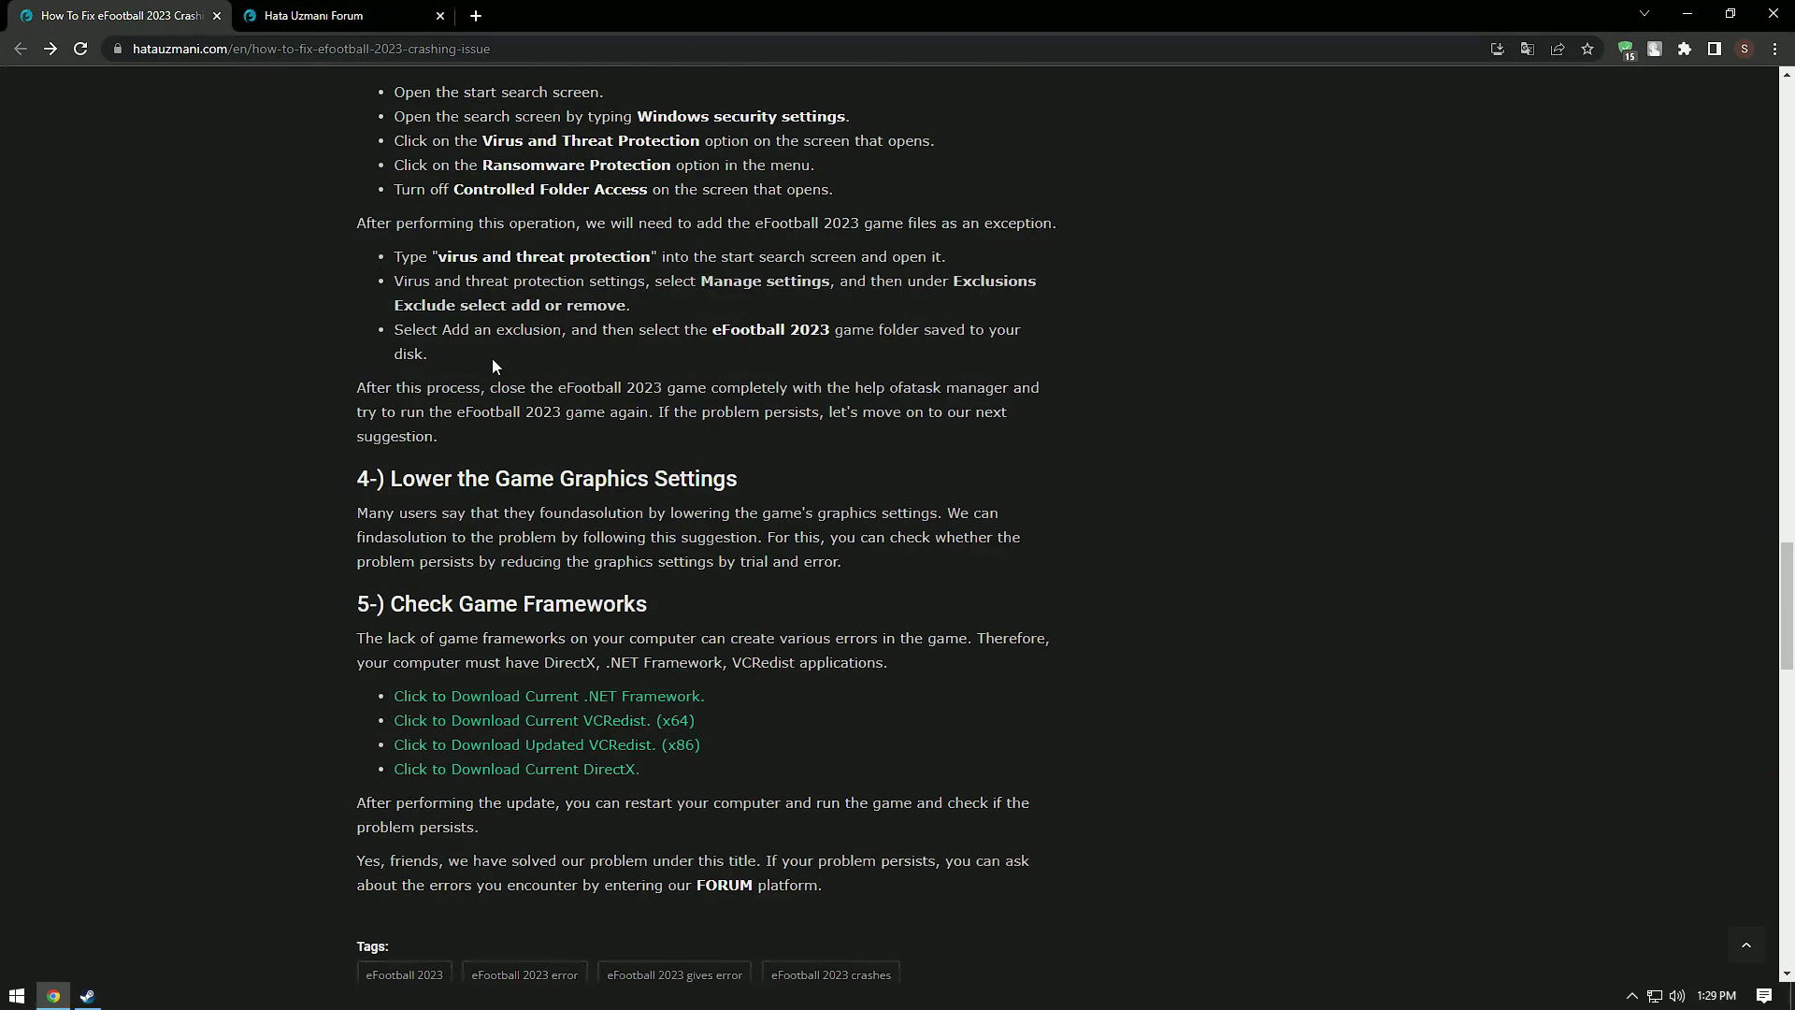
pyautogui.scroll(1, 494, 365)
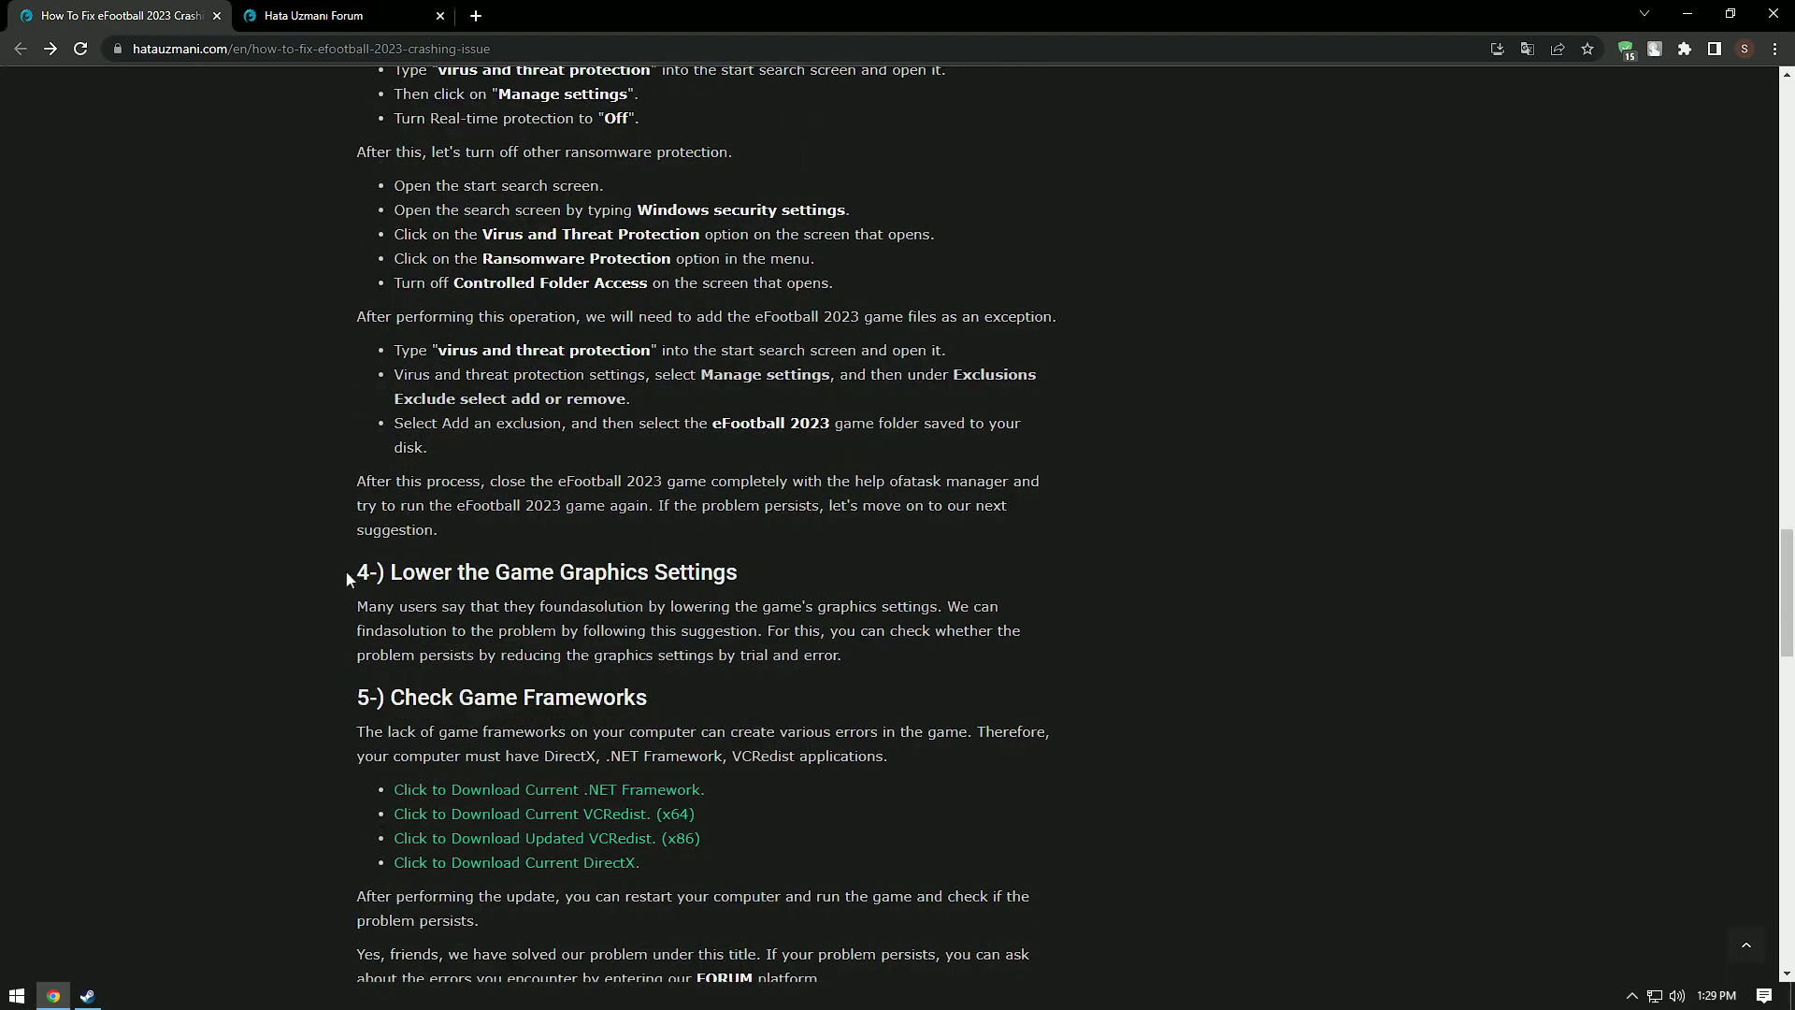
pyautogui.scroll(-4, 328, 572)
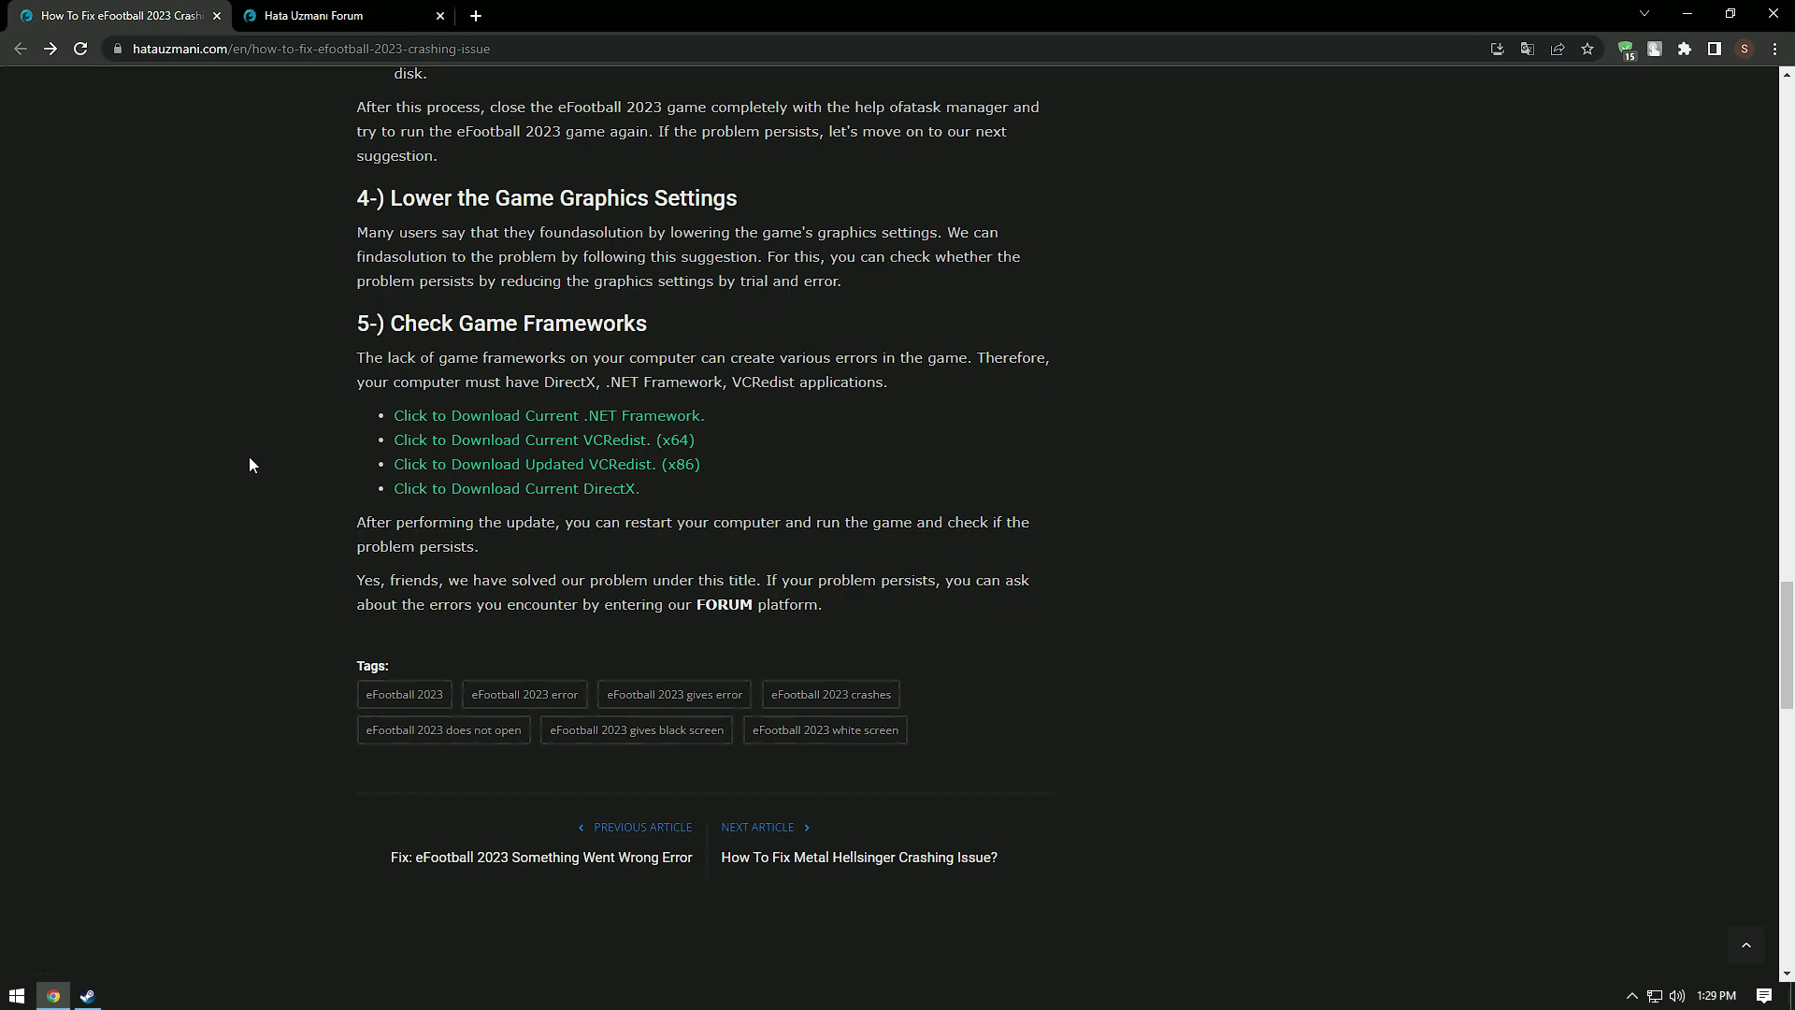
pyautogui.click(374, 15)
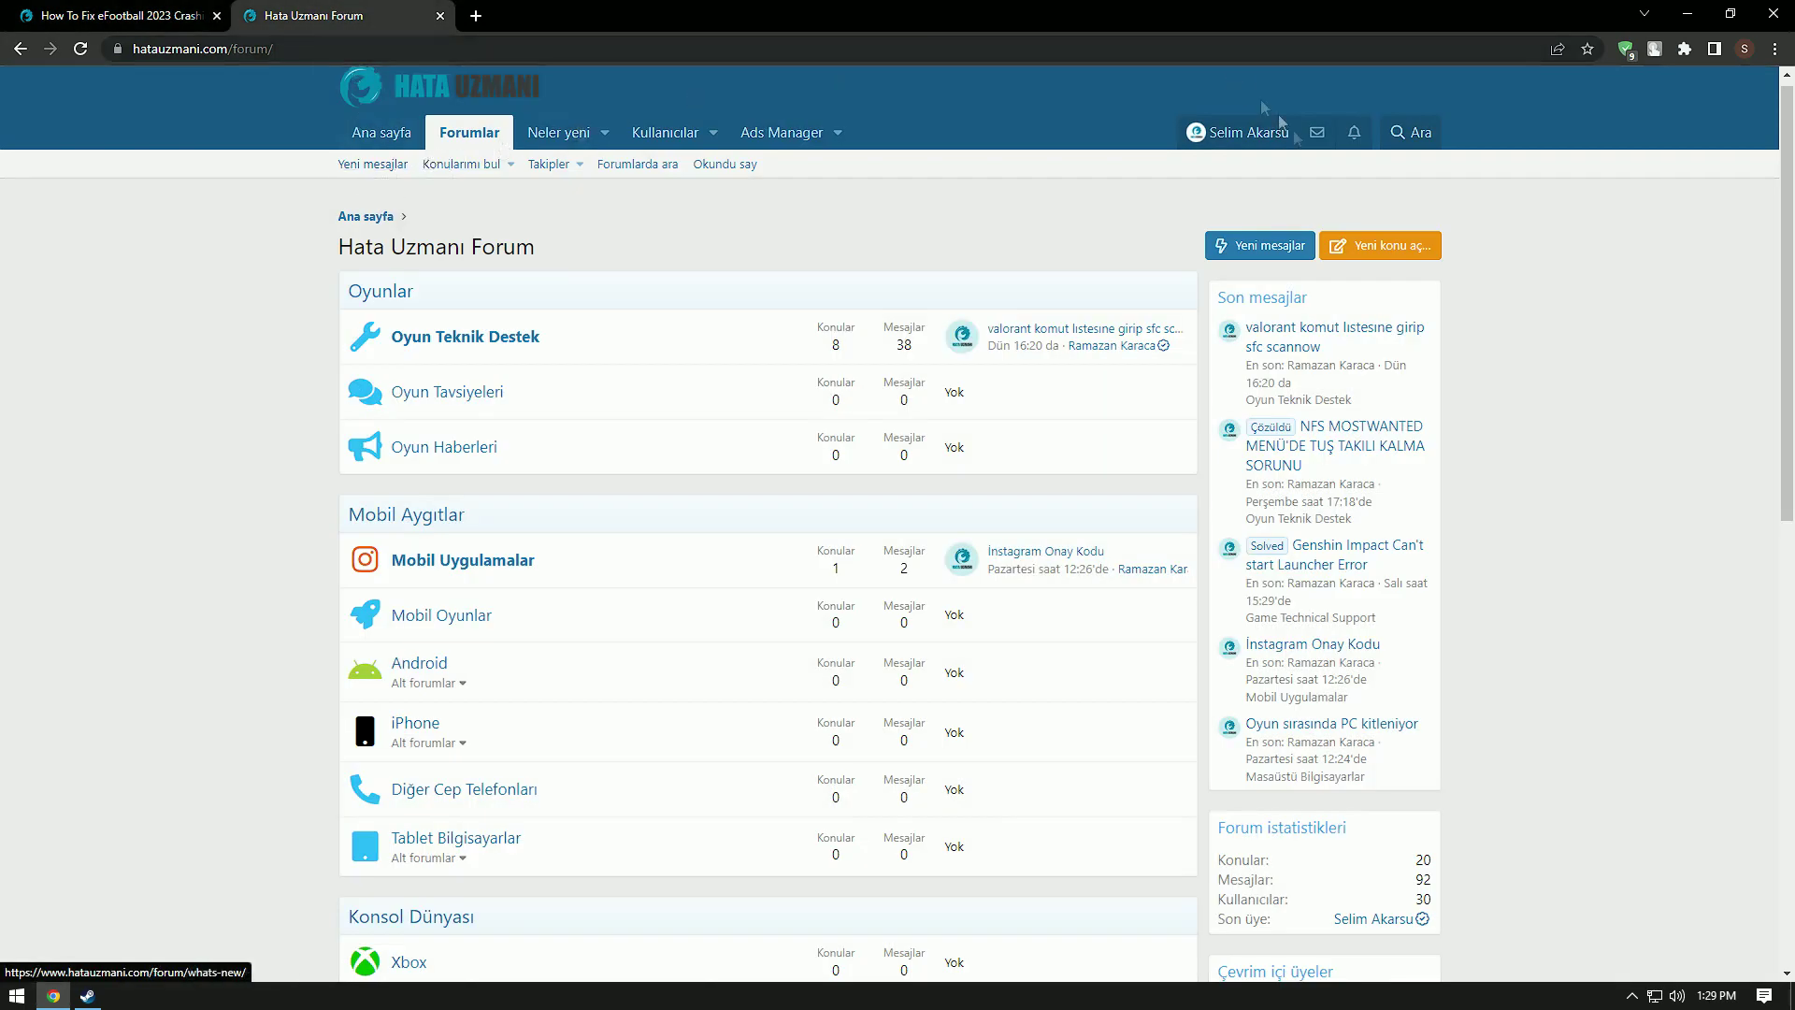
# Press 'Yeni konu aç...' on the Hata Uzmanı Forum to pick a category for a new topic.
pyautogui.click(1381, 247)
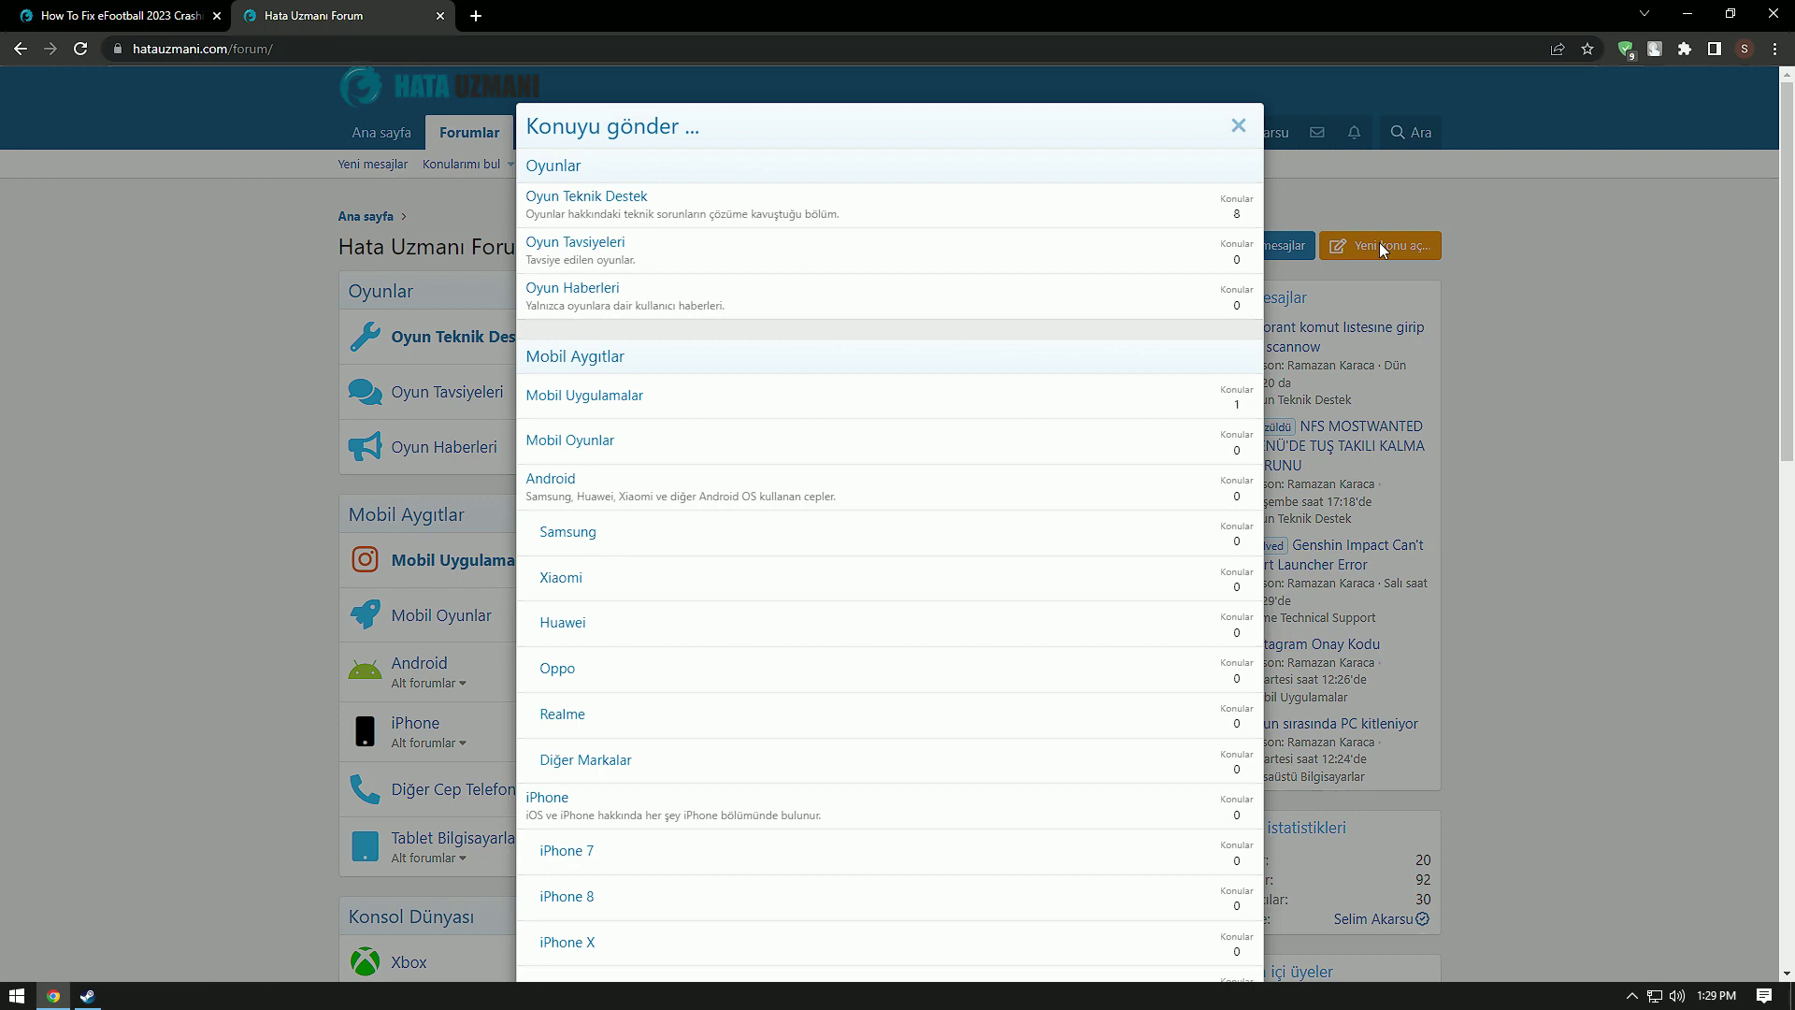